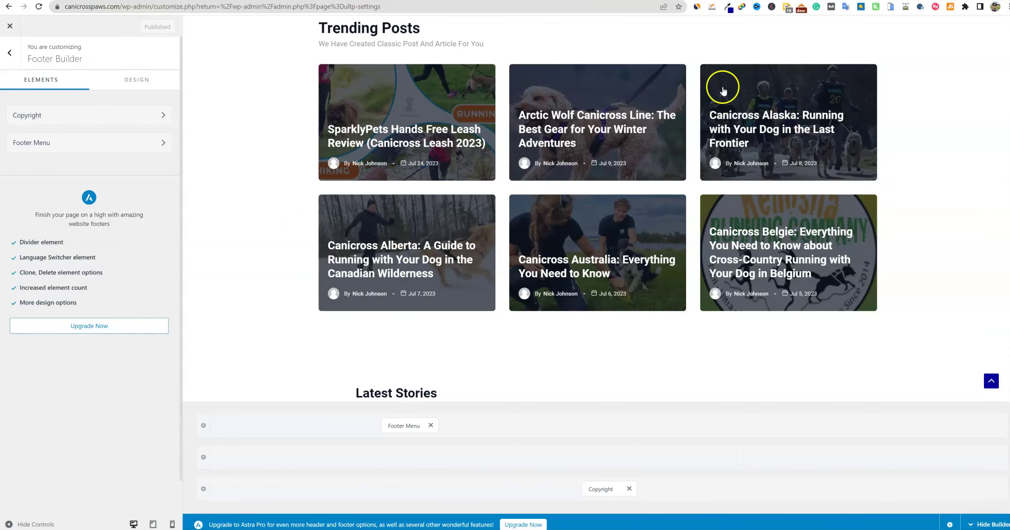
Step: Scroll up and down through the Customizer's footer preview to review it
scroll(746, 374, "down", 4)
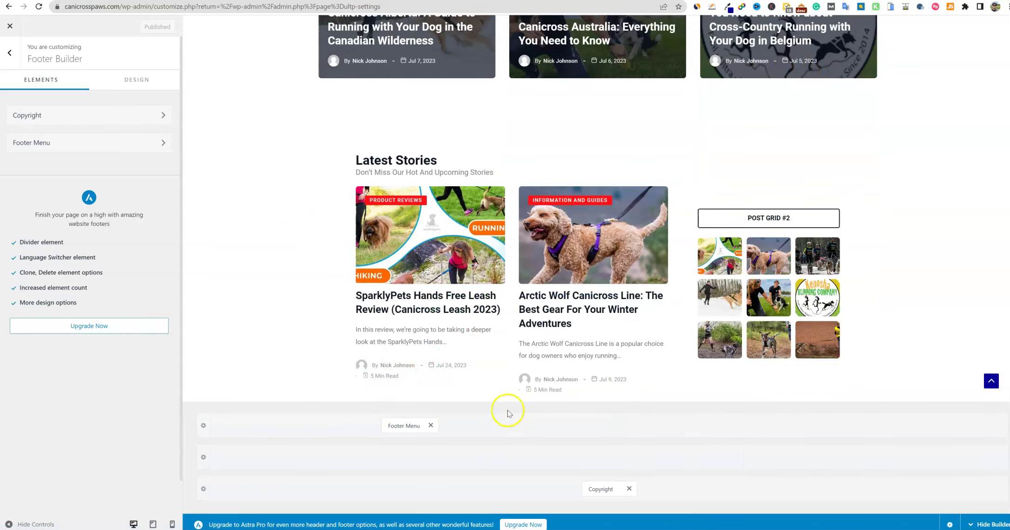
scroll(593, 319, "up", 2)
scroll(593, 319, "up", 10)
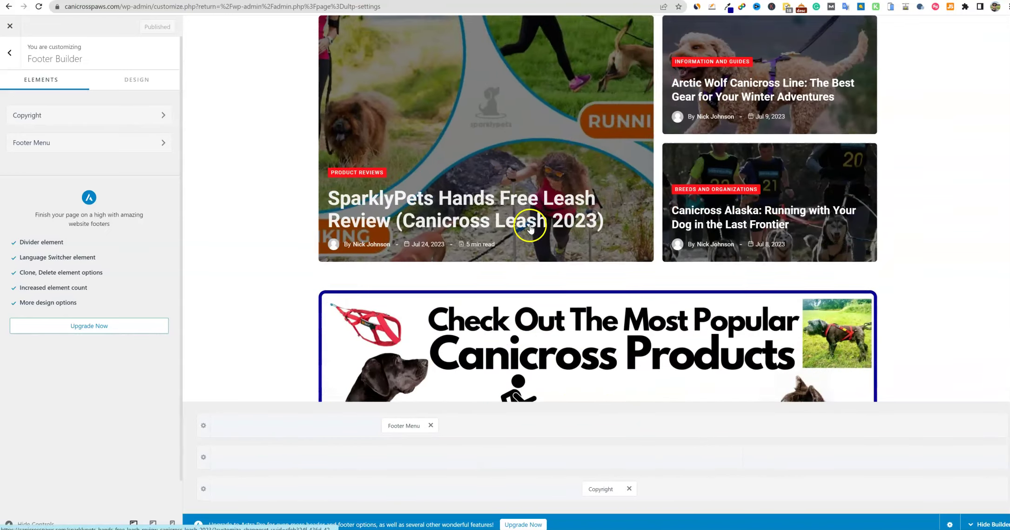
scroll(529, 225, "down", 4)
scroll(530, 224, "up", 10)
scroll(529, 225, "down", 8)
scroll(529, 225, "down", 5)
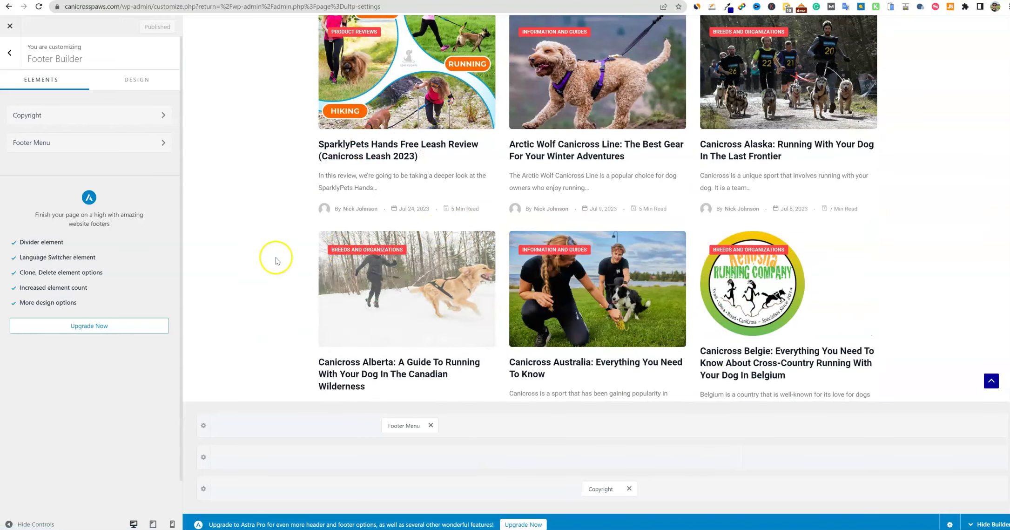
scroll(259, 265, "down", 1)
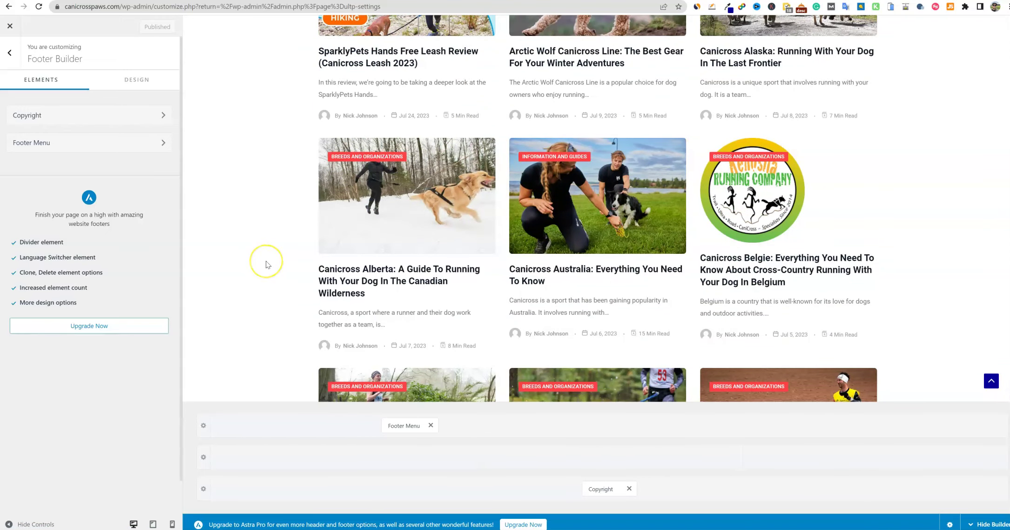
scroll(266, 264, "down", 5)
scroll(267, 264, "up", 5)
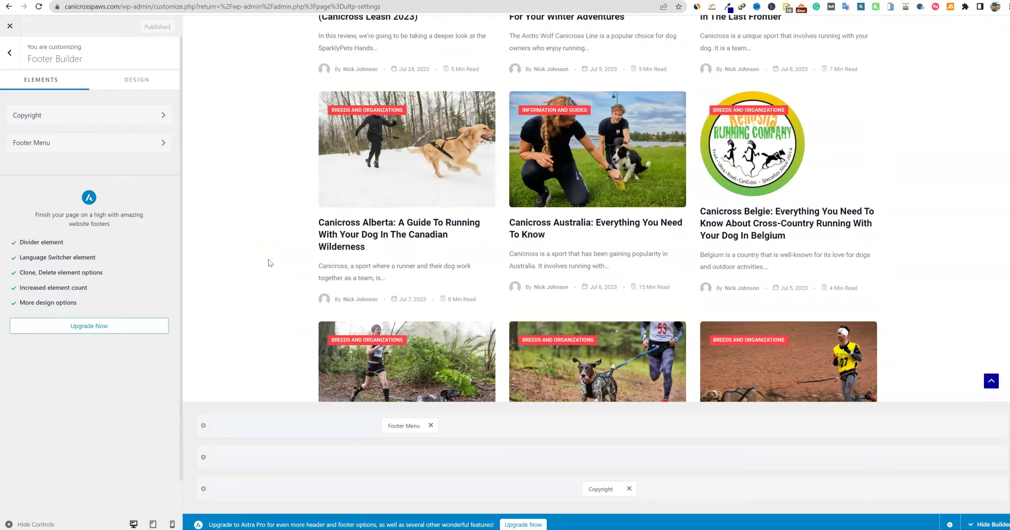
scroll(269, 262, "down", 1)
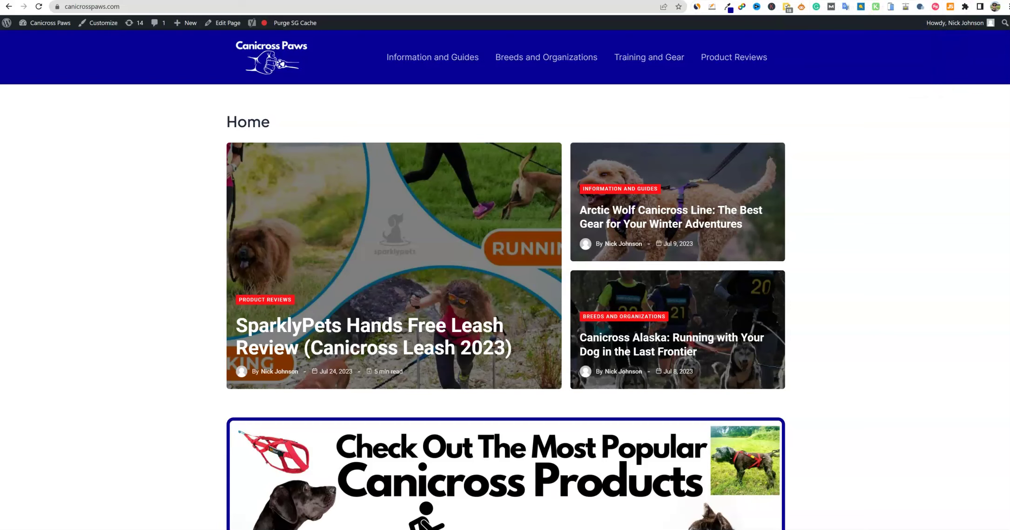
Step: Maximize the keyword spreadsheet, copy cells A3:A43, and switch back to Chrome
left_click_drag(1009, 93, 576, 157)
left_click(584, 156)
left_click_drag(136, 105, 383, 103)
left_click(93, 178)
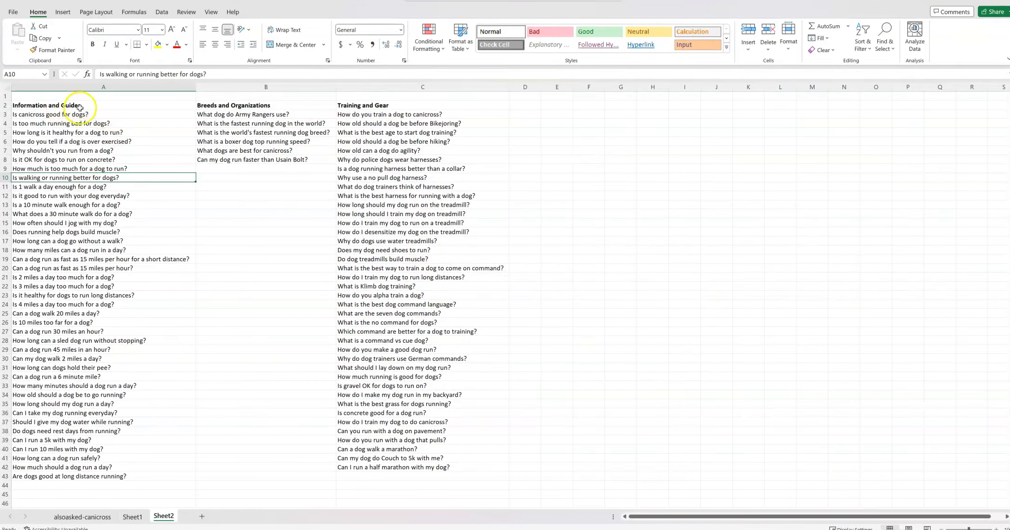
left_click_drag(100, 114, 121, 475)
key("ctrl+c")
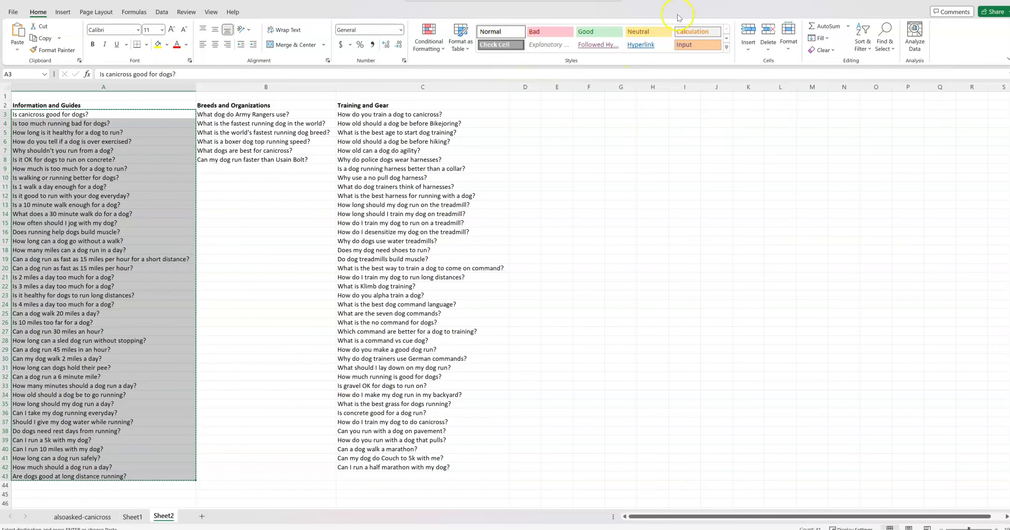
left_click_drag(558, 2, 157, 116)
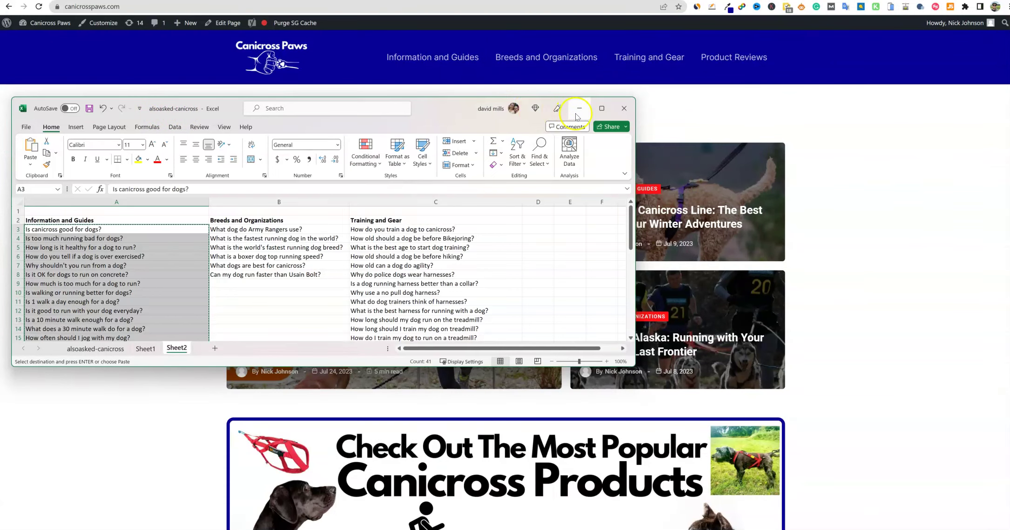
left_click(601, 108)
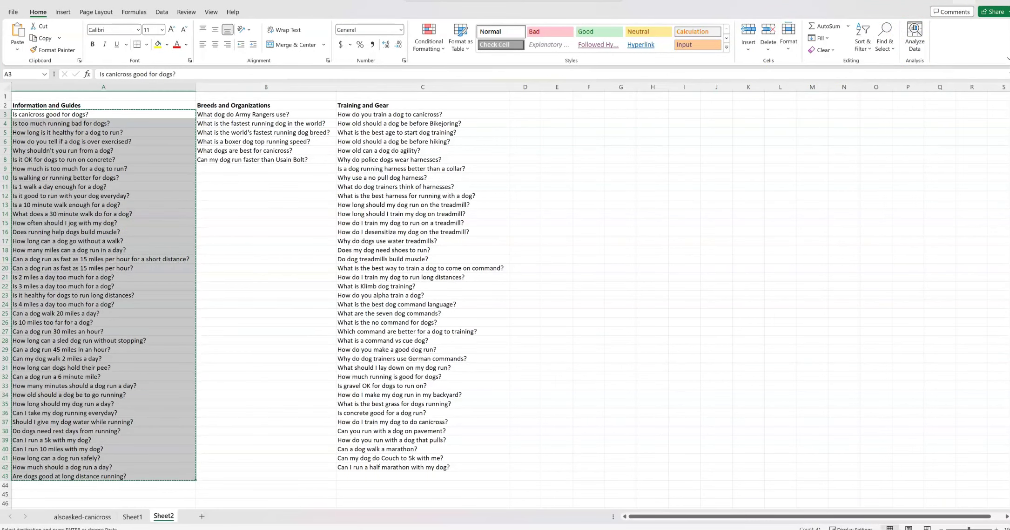
key("alt+Tab")
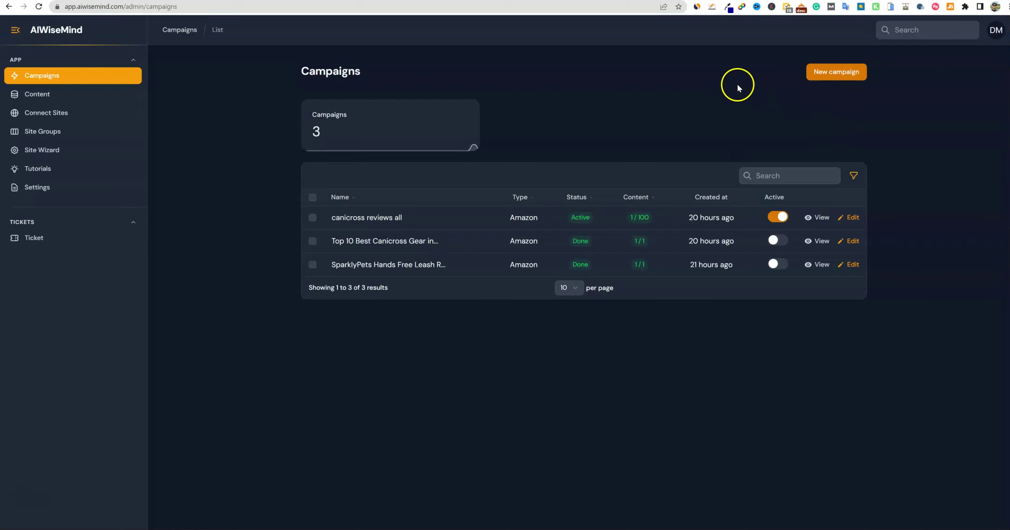
Step: Start a new Informational Post campaign named 'canicross information and guides'
left_click(834, 69)
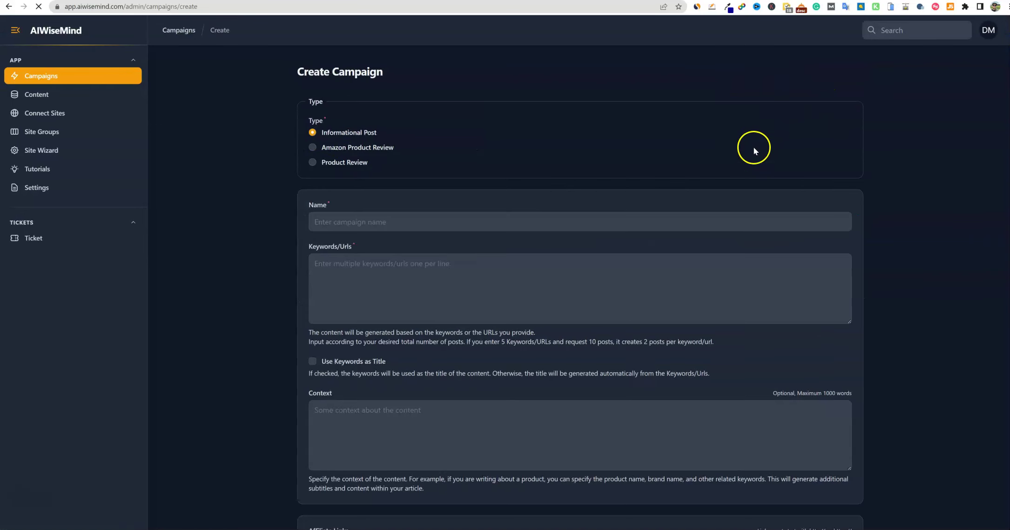
left_click(312, 132)
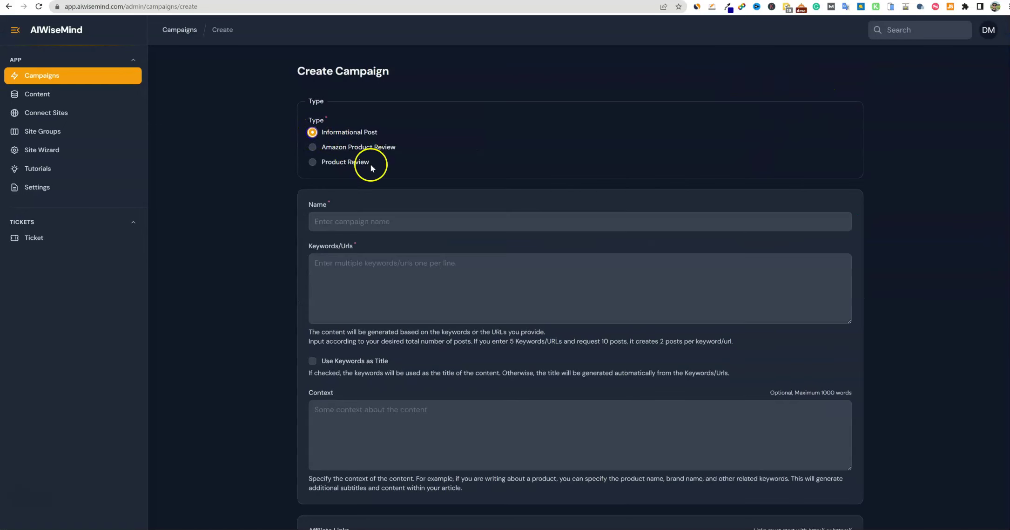
left_click(362, 226)
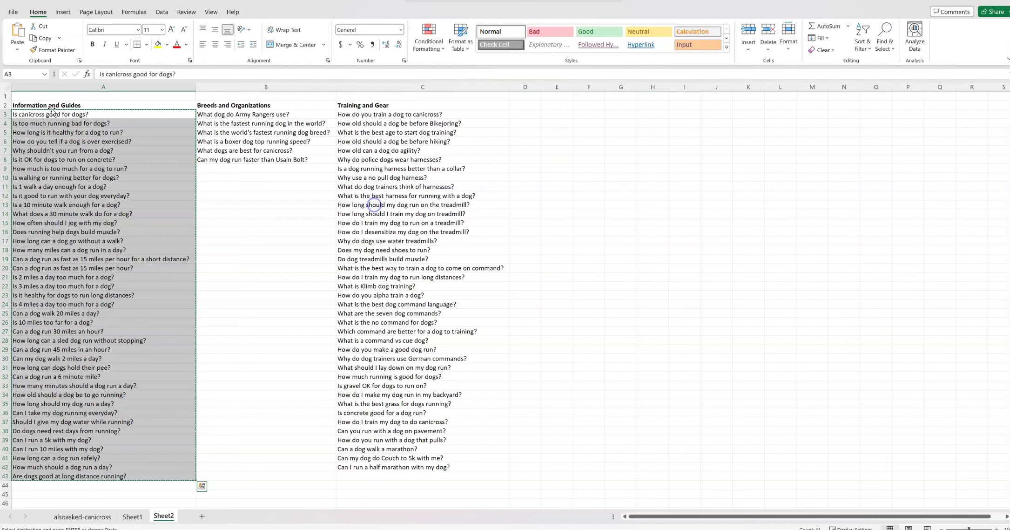
key("alt+Tab")
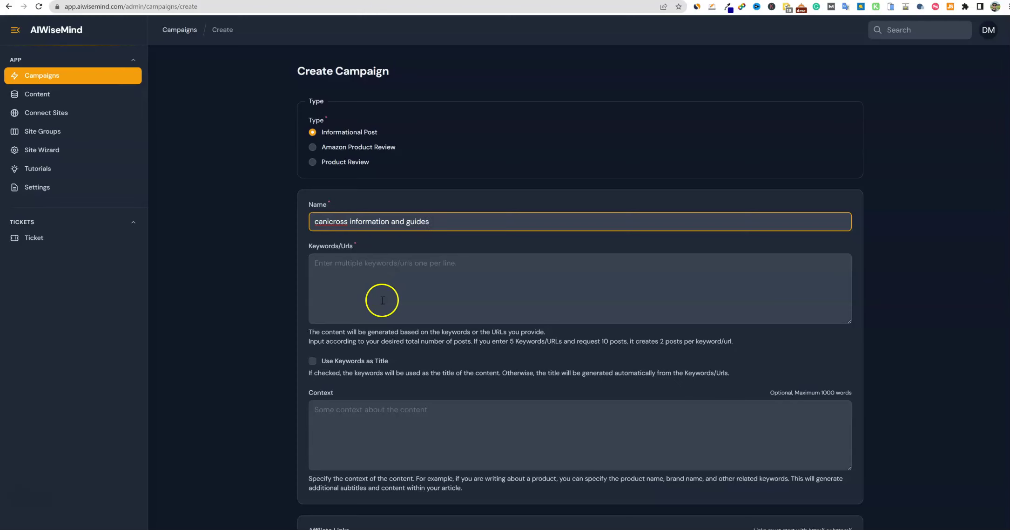
key("alt+Tab")
Step: Paste the 41 copied questions into the campaign's Keywords field
left_click(338, 265)
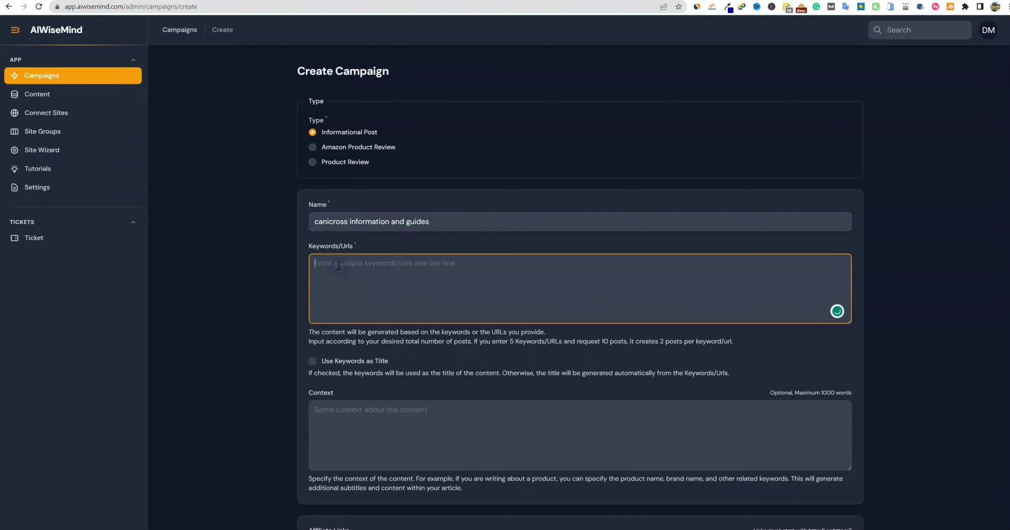
key("ctrl+v")
scroll(442, 326, "down", 5)
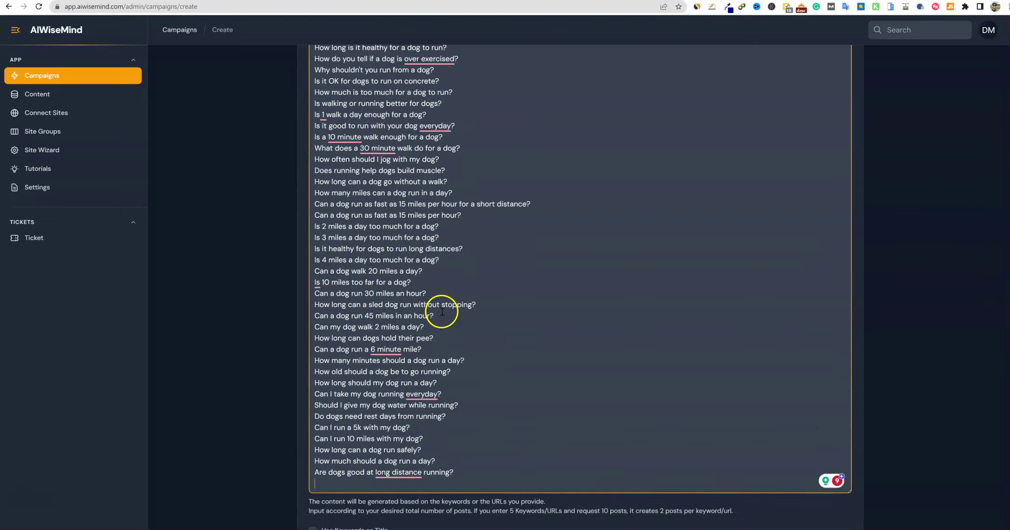
scroll(420, 282, "down", 1)
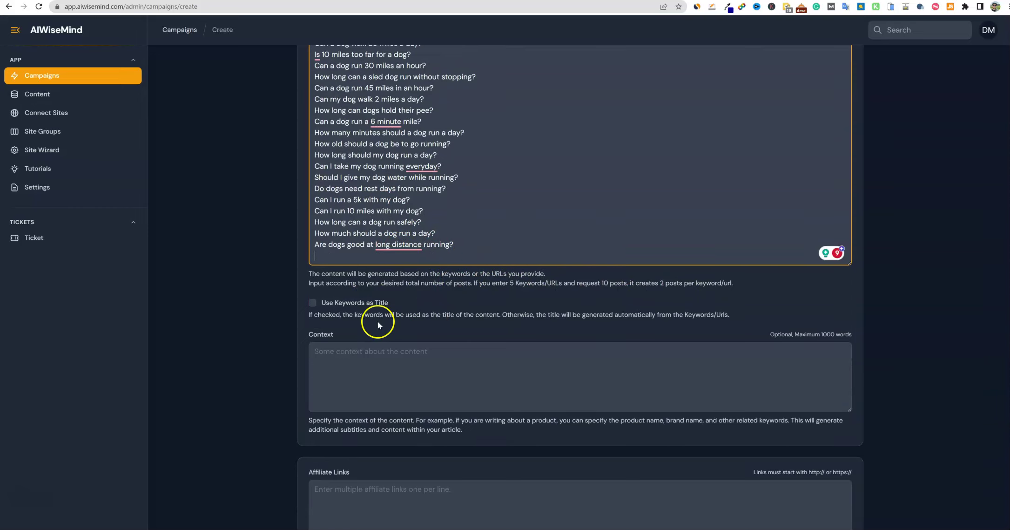
Step: Set the campaign to use each keyword as its post title
left_click(312, 302)
scroll(382, 356, "down", 6)
scroll(382, 357, "up", 10)
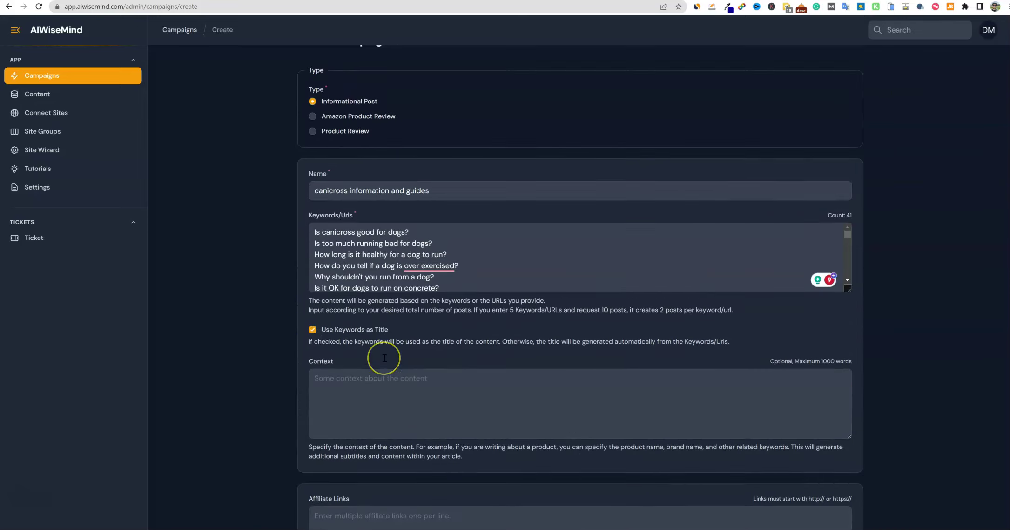
scroll(460, 215, "down", 2)
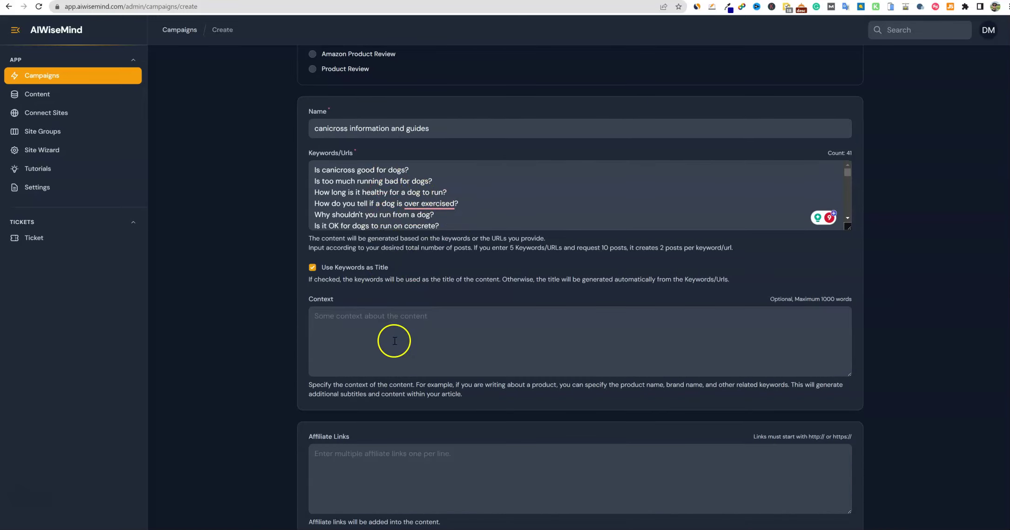
scroll(358, 356, "down", 3)
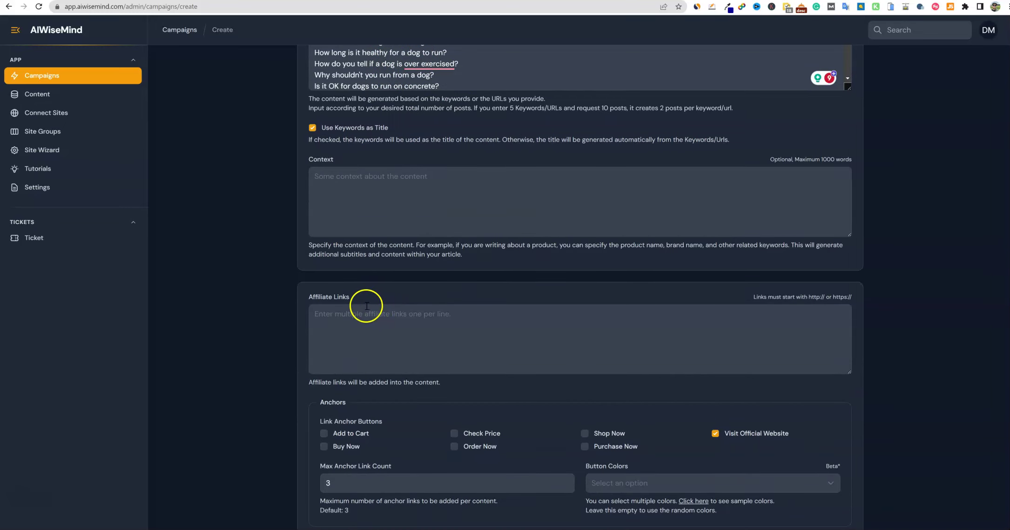
scroll(379, 300, "down", 1)
scroll(464, 344, "down", 2)
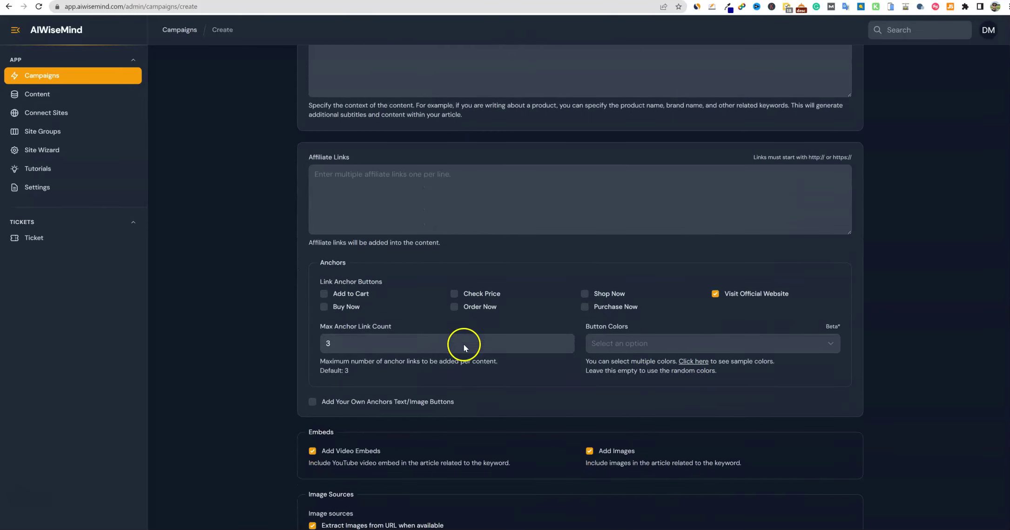
scroll(430, 337, "down", 5)
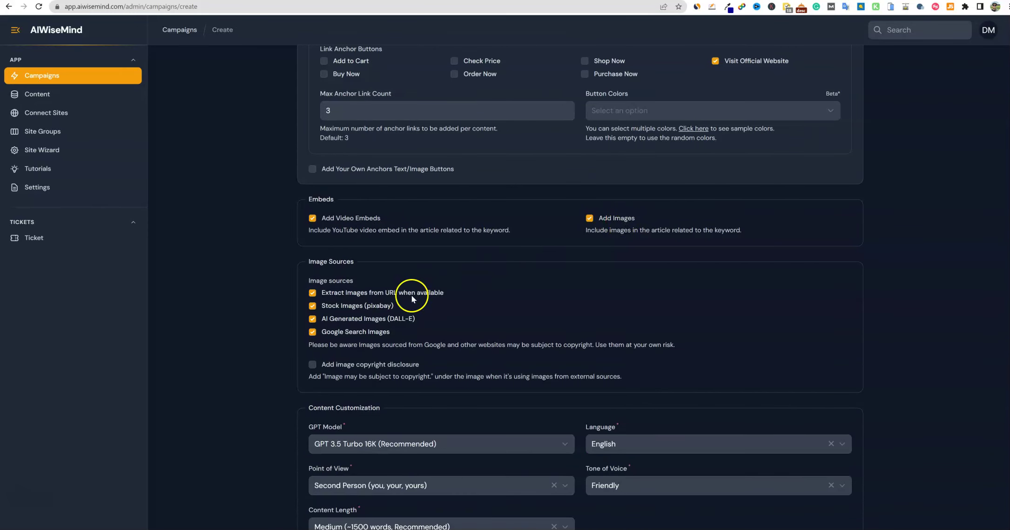
scroll(386, 293, "down", 1)
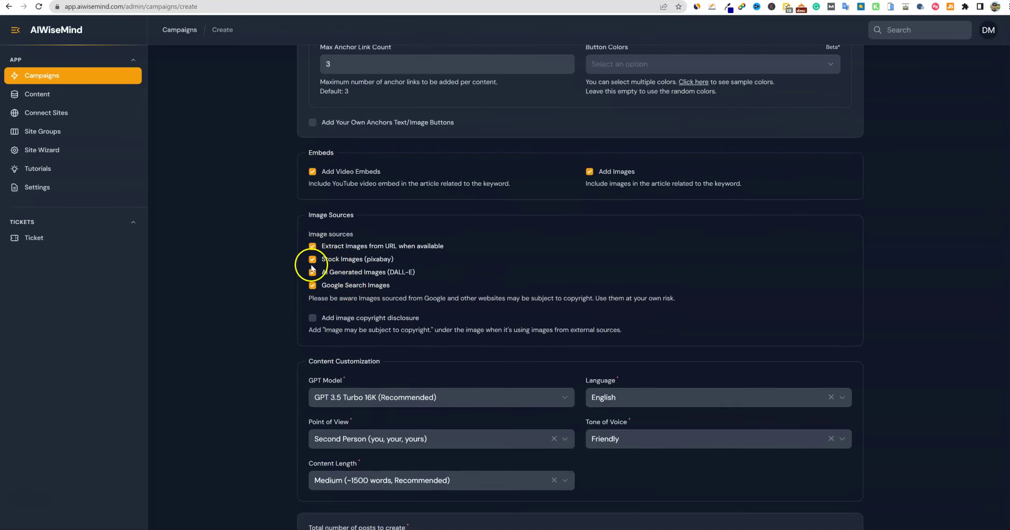
Step: Turn on the image copyright disclosure for the posts
left_click(313, 319)
scroll(407, 331, "down", 2)
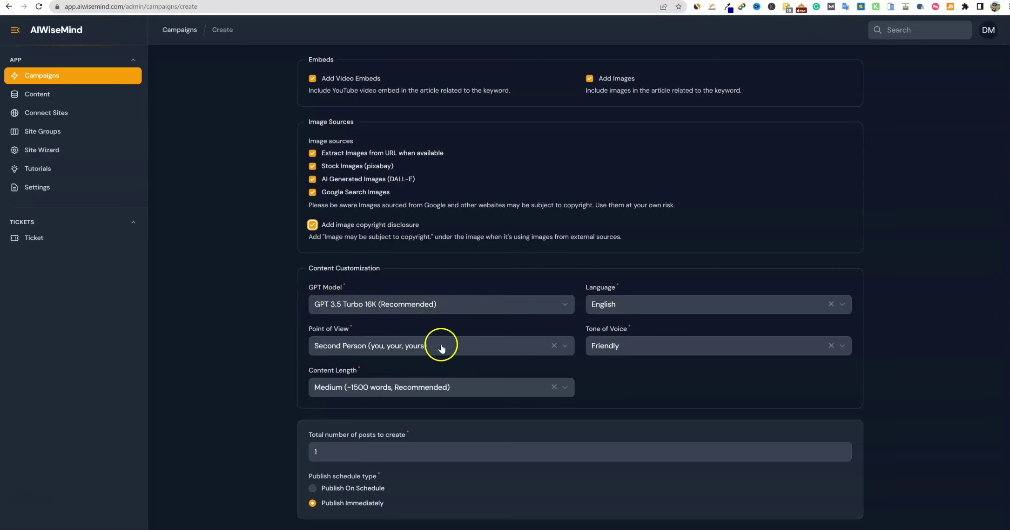
scroll(464, 363, "down", 2)
scroll(363, 347, "down", 1)
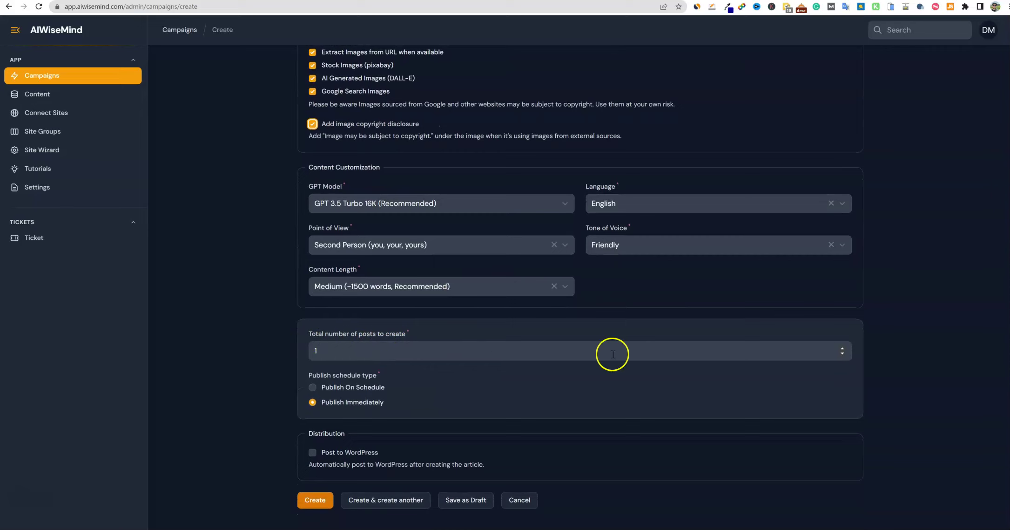
scroll(895, 353, "up", 15)
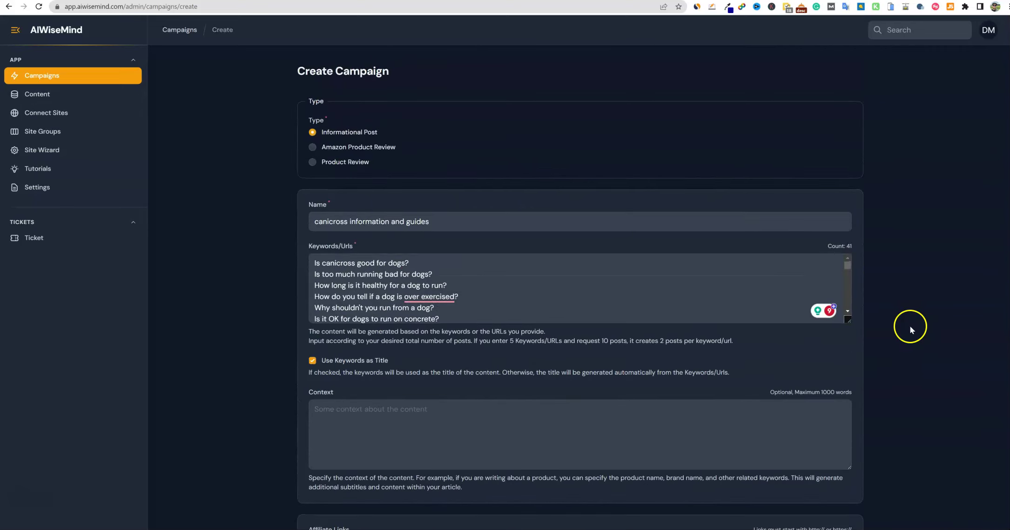
Step: Set 41 total posts, publish on schedule at one per day, and auto-post to WordPress
scroll(565, 338, "down", 12)
scroll(491, 345, "down", 1)
left_click(424, 349)
double_click(310, 350)
type("41")
left_click(858, 323)
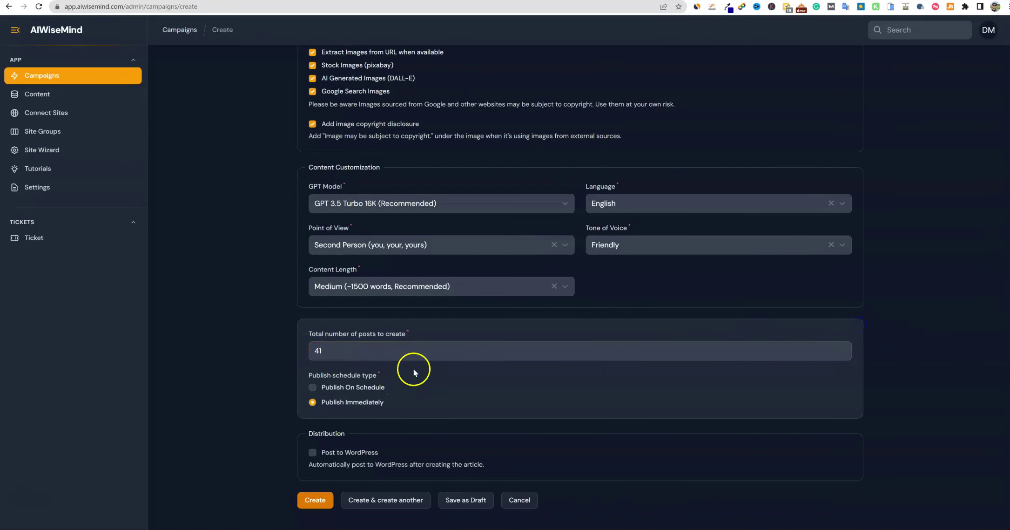
left_click(312, 387)
scroll(401, 387, "down", 2)
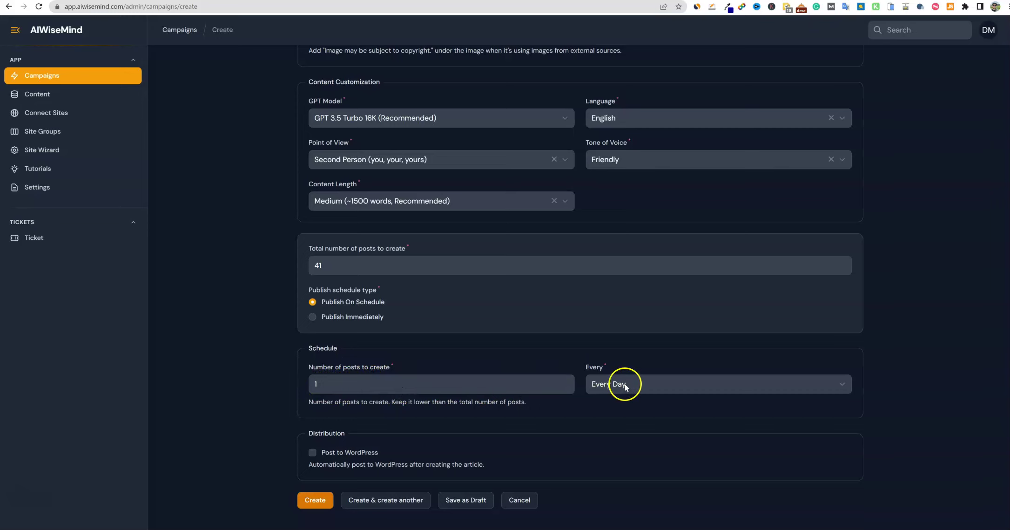
left_click(313, 453)
scroll(452, 432, "down", 3)
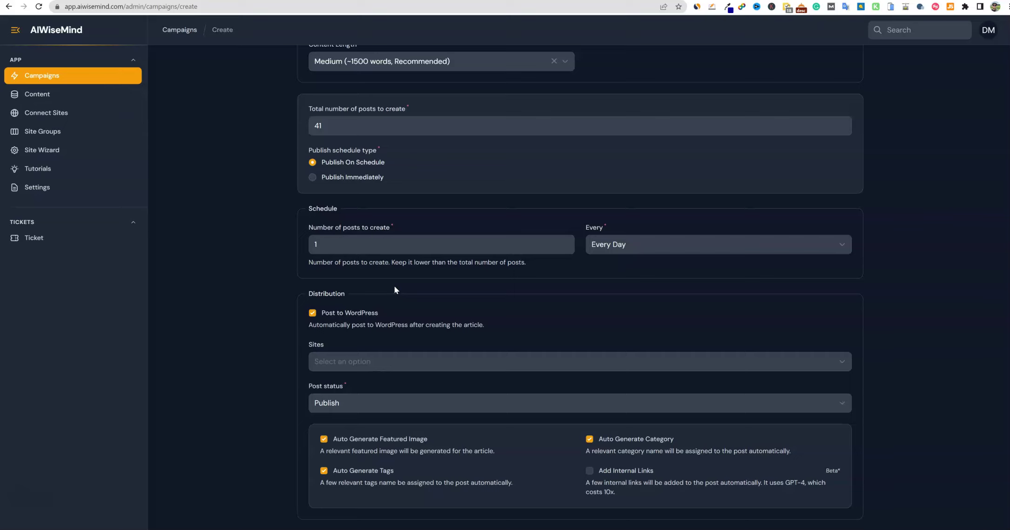
left_click(435, 302)
Step: Choose Canicross Paws as the WordPress site for the campaign
scroll(398, 315, "down", 1)
scroll(401, 315, "up", 3)
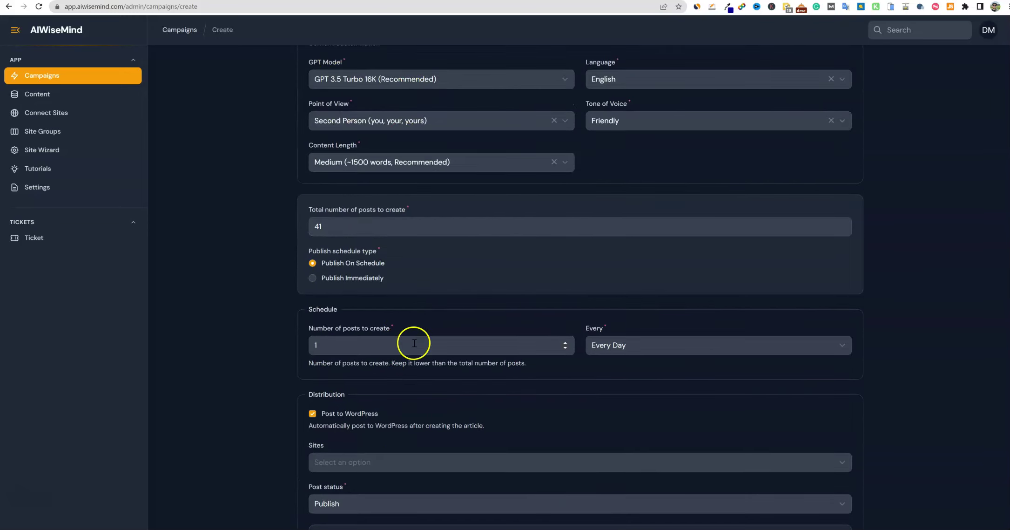
scroll(414, 343, "down", 3)
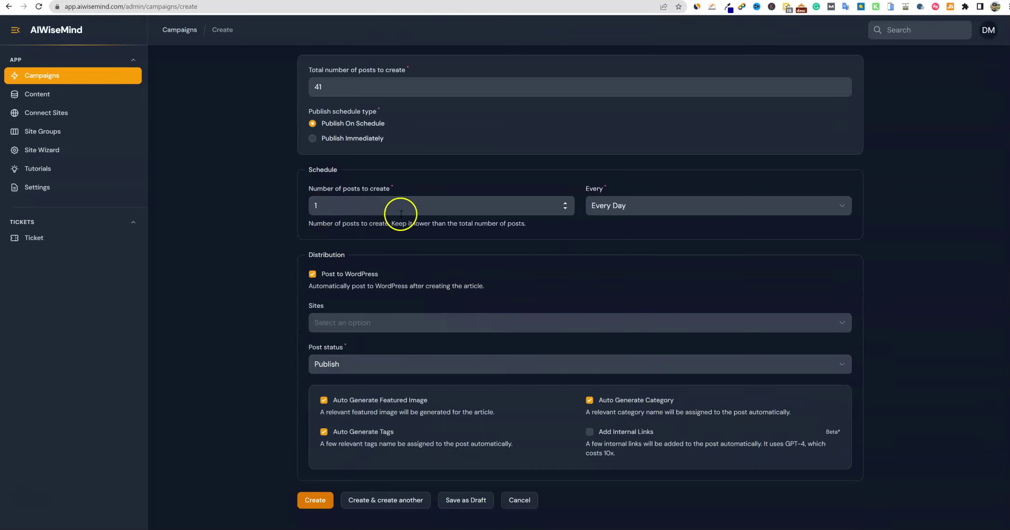
left_click(353, 321)
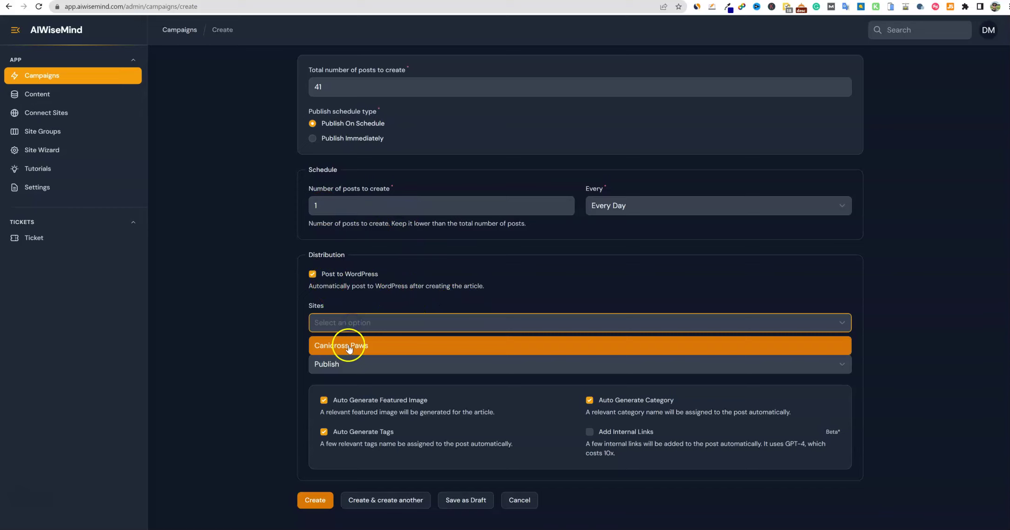
left_click(350, 343)
Step: Turn off Auto Generate Category and Auto Generate Tags
scroll(372, 353, "down", 1)
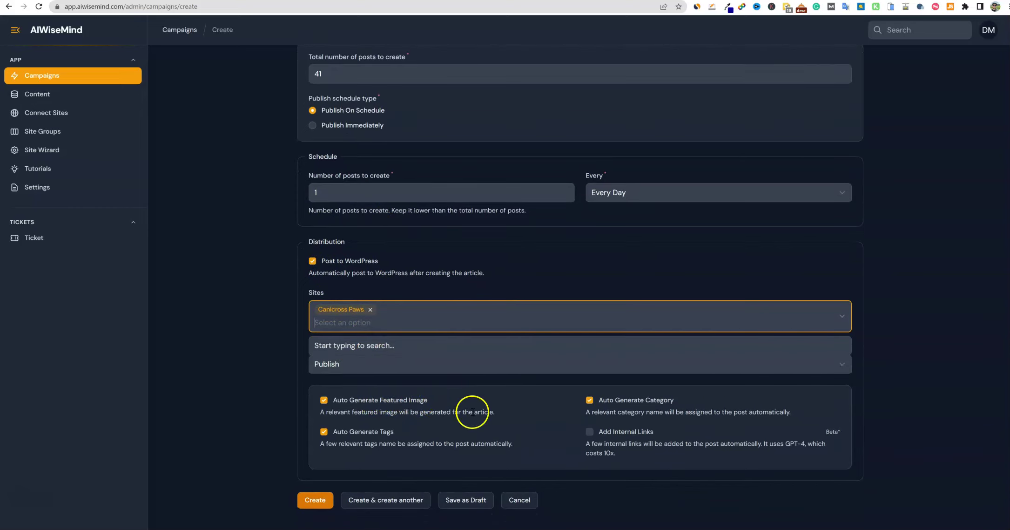
left_click(589, 401)
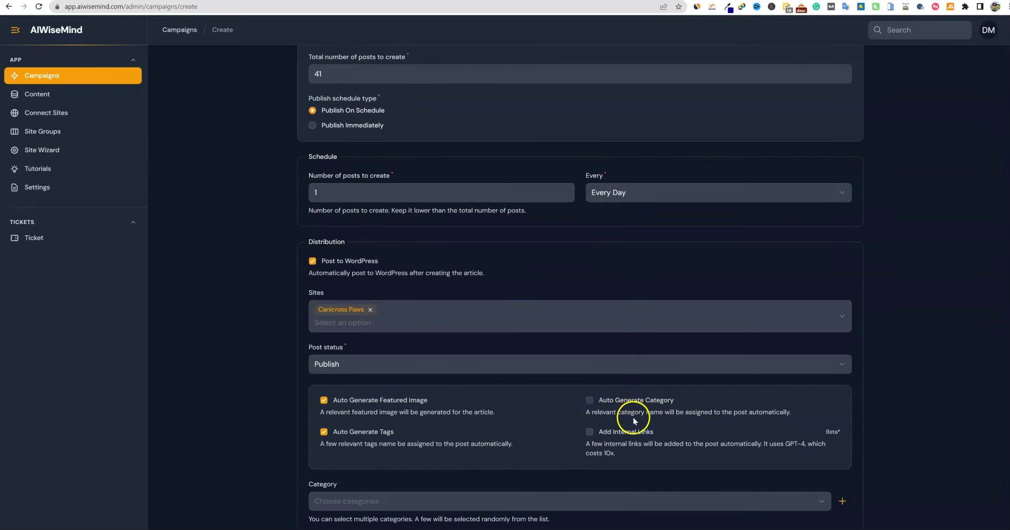
left_click(329, 434)
scroll(451, 439, "down", 3)
Step: Pick the Information and Guides category and create the campaign
left_click(387, 394)
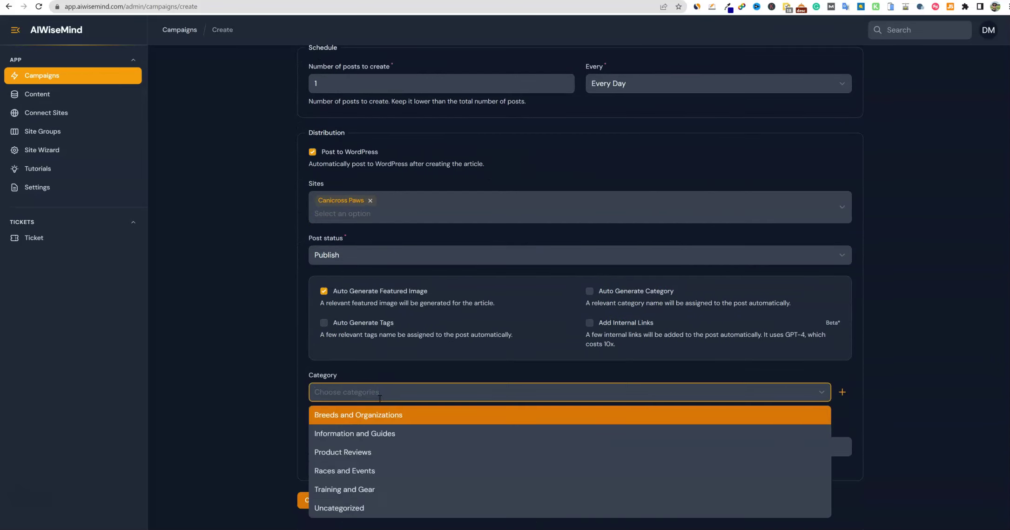
left_click(373, 432)
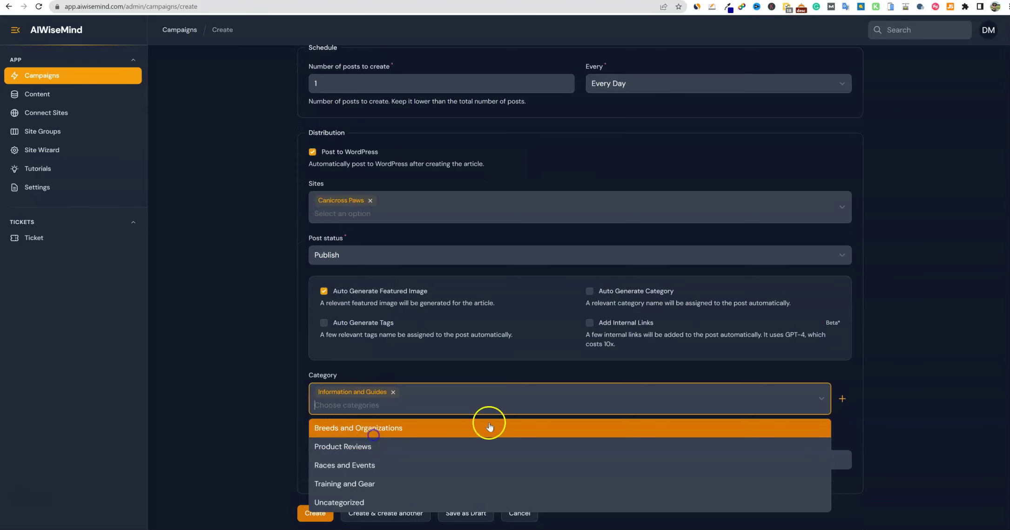
left_click(689, 403)
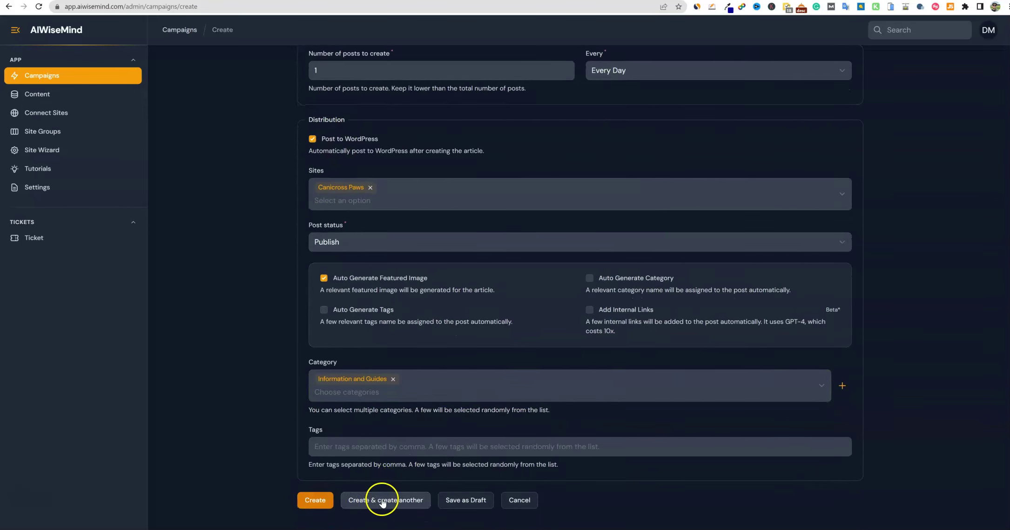
left_click(314, 500)
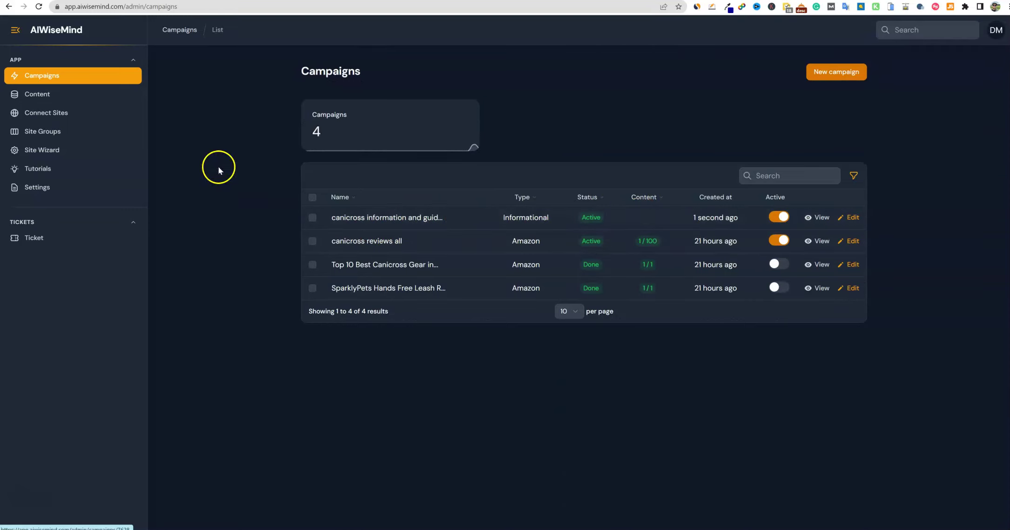
Step: Return to the Campaigns list from the sidebar
left_click(56, 75)
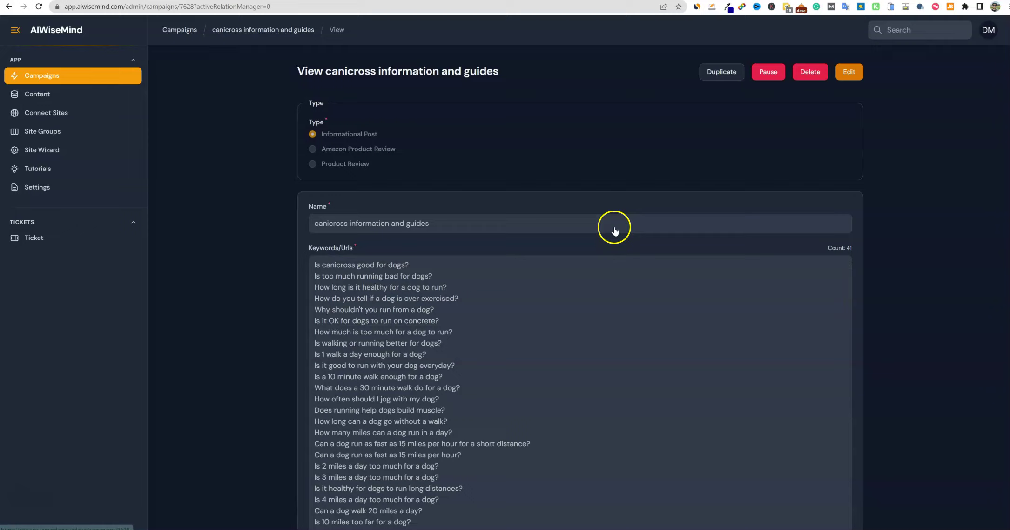
Step: Scroll through the Contents table to review the 41 posts scheduled one per day
scroll(795, 316, "down", 20)
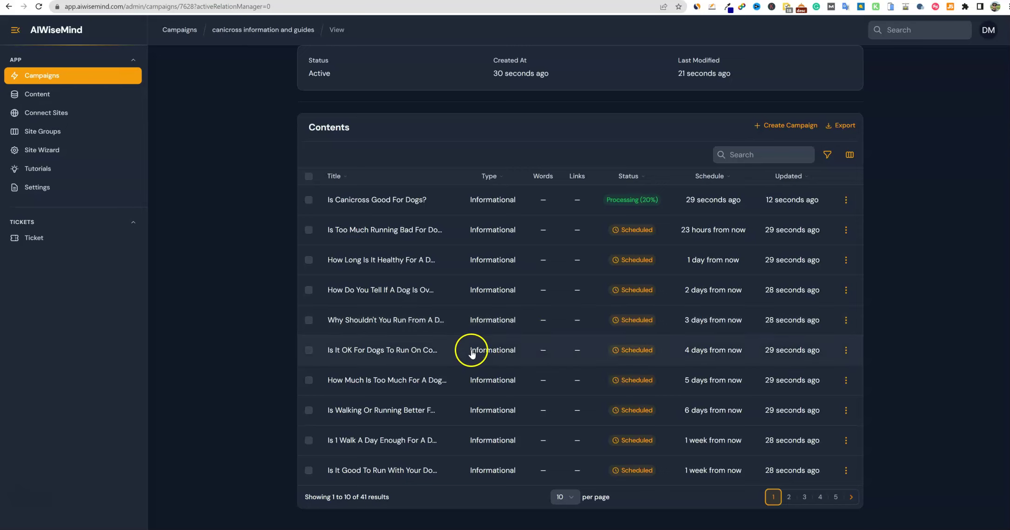
scroll(471, 352, "up", 15)
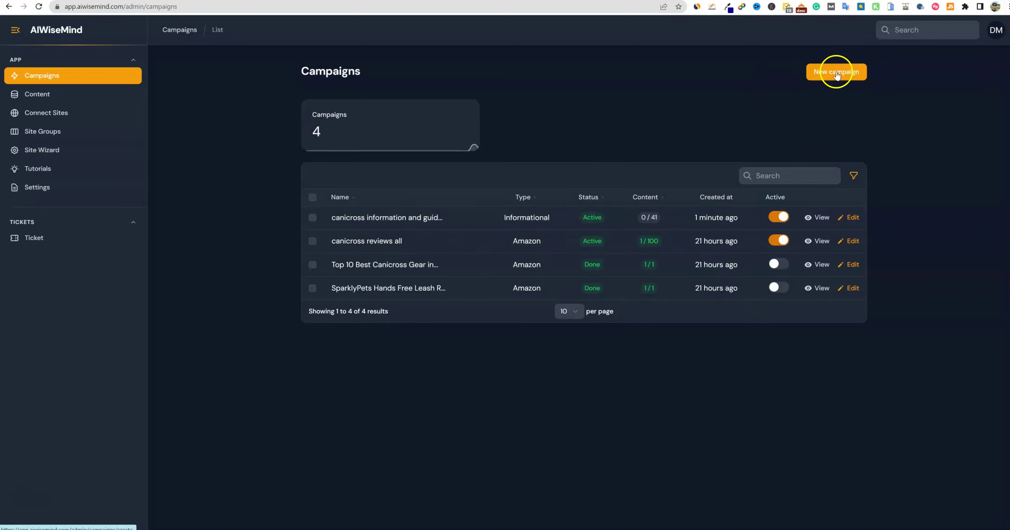
Step: Bring the alsoasked-canicross Excel workbook to the front from the taskbar
left_click(825, 88)
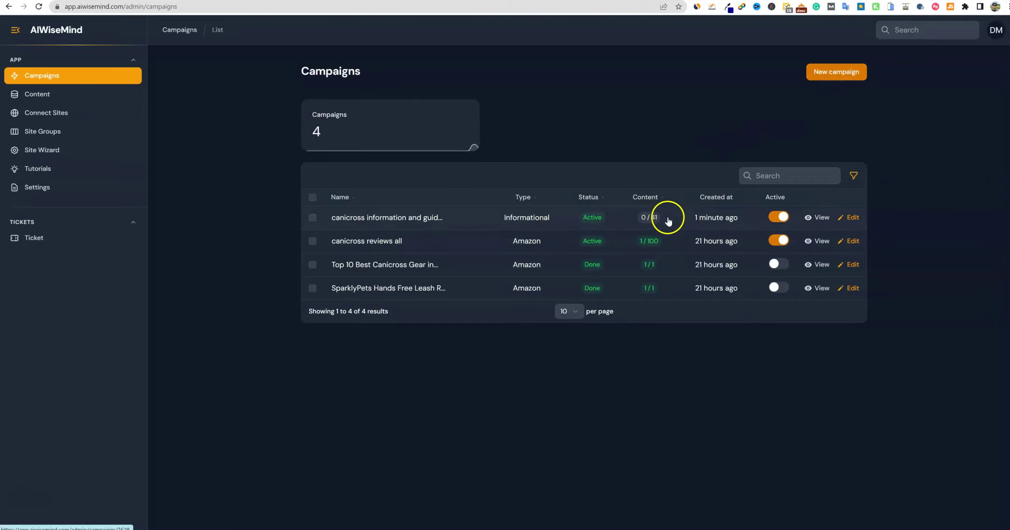
mouse_move(561, 528)
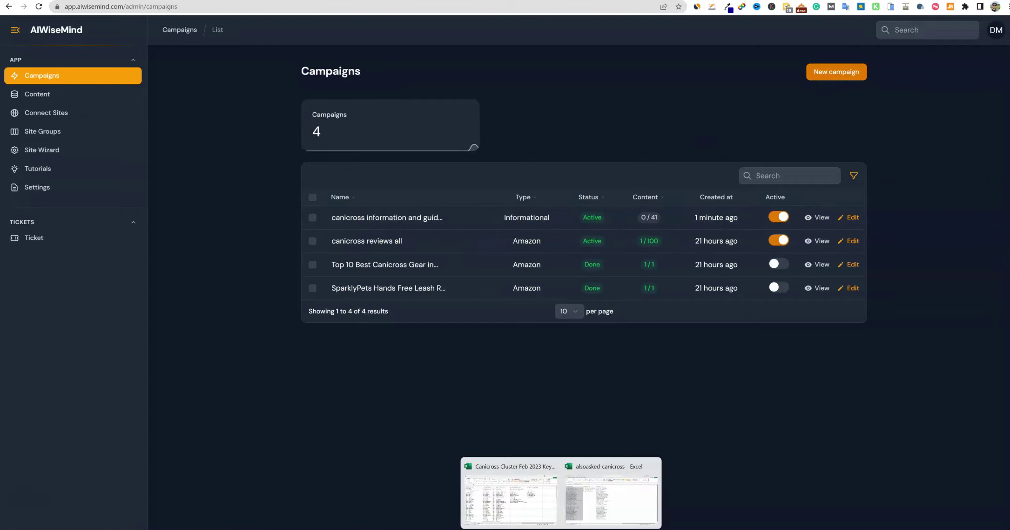
left_click(593, 500)
left_click(189, 132)
Step: Insert an empty column B before Breeds and Organizations
left_click(209, 96)
key("Escape")
left_click(223, 84)
right_click(224, 87)
left_click(248, 186)
Step: Head column B 'Scheduled' and fill aiwisemind-7-25-23 beside every Information and Guides question
left_click(220, 107)
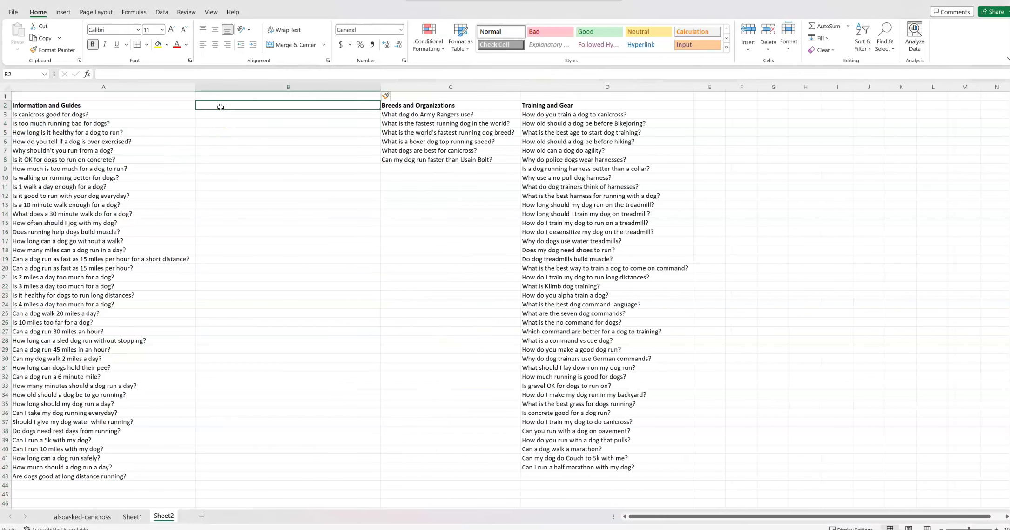
type("Scheduled")
left_click(247, 117)
type("aiwisemind-7-25-23")
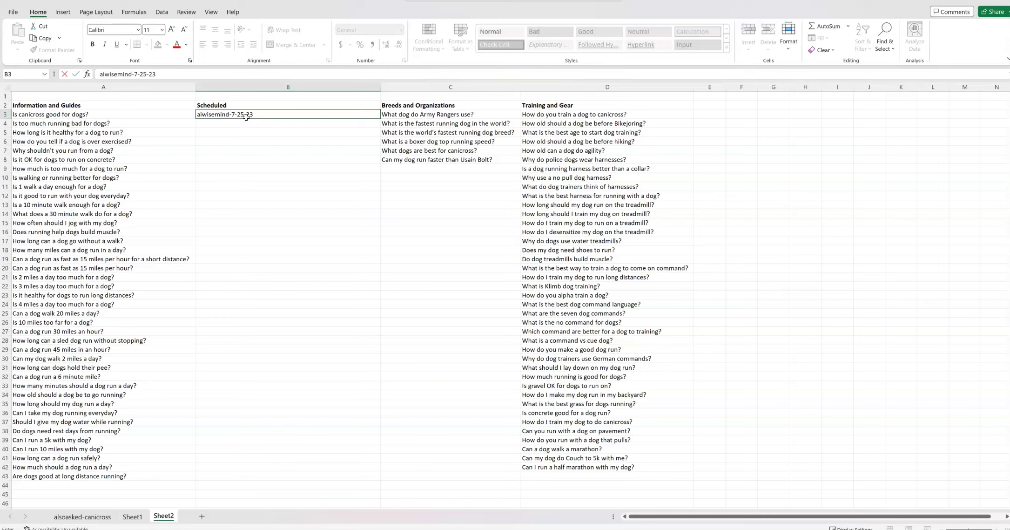
left_click(246, 117)
double_click(380, 118)
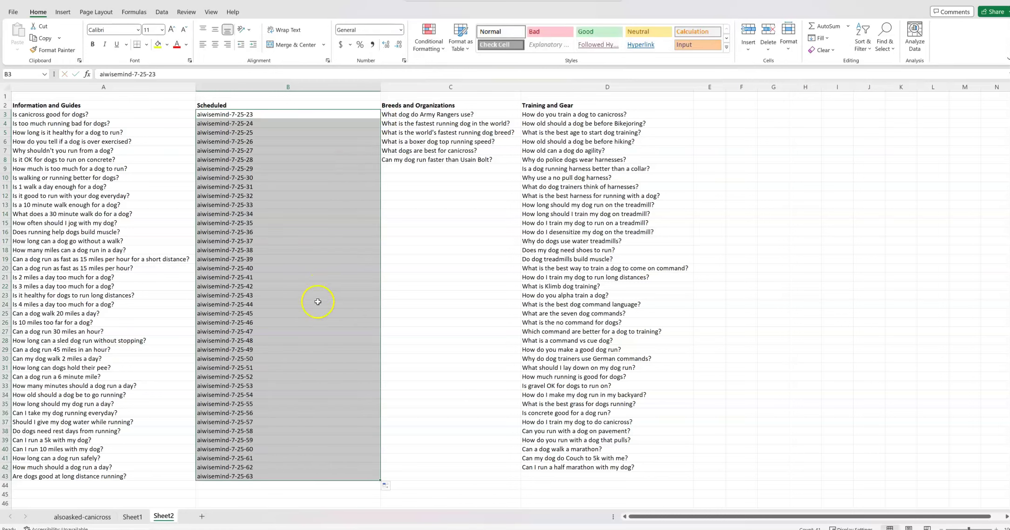
left_click(385, 486)
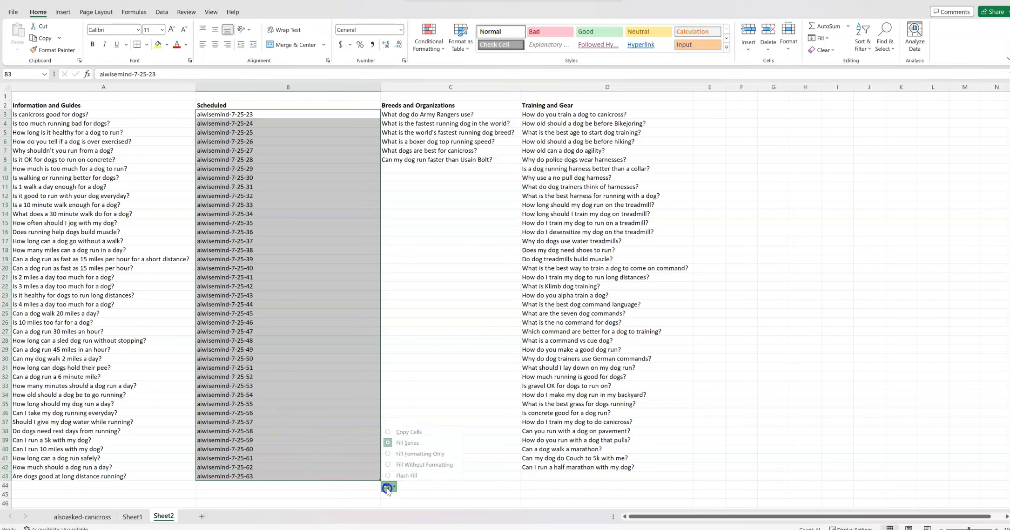
left_click(400, 433)
left_click(409, 385)
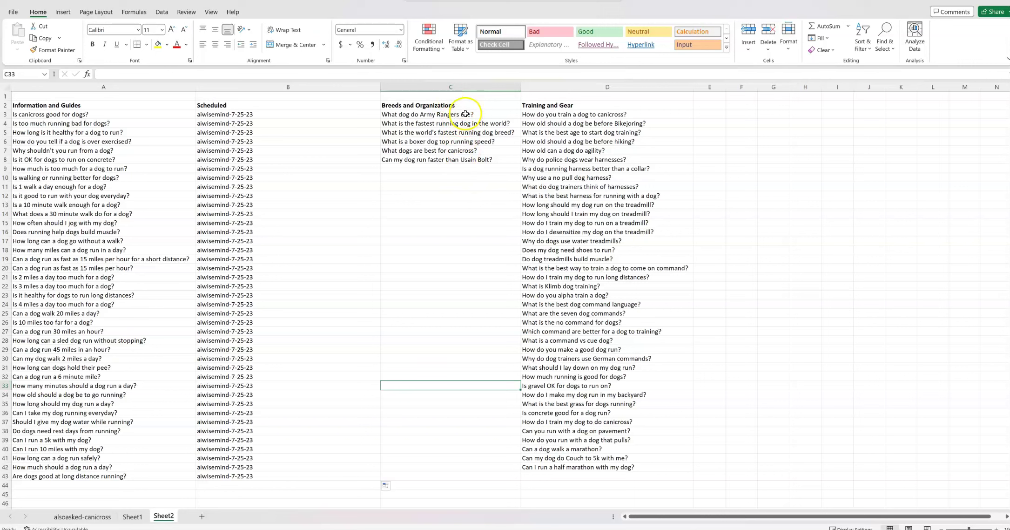
Step: Check the question lists in each category column, then open the alsoasked-canicross sheet
left_click_drag(466, 114, 462, 159)
left_click(573, 167)
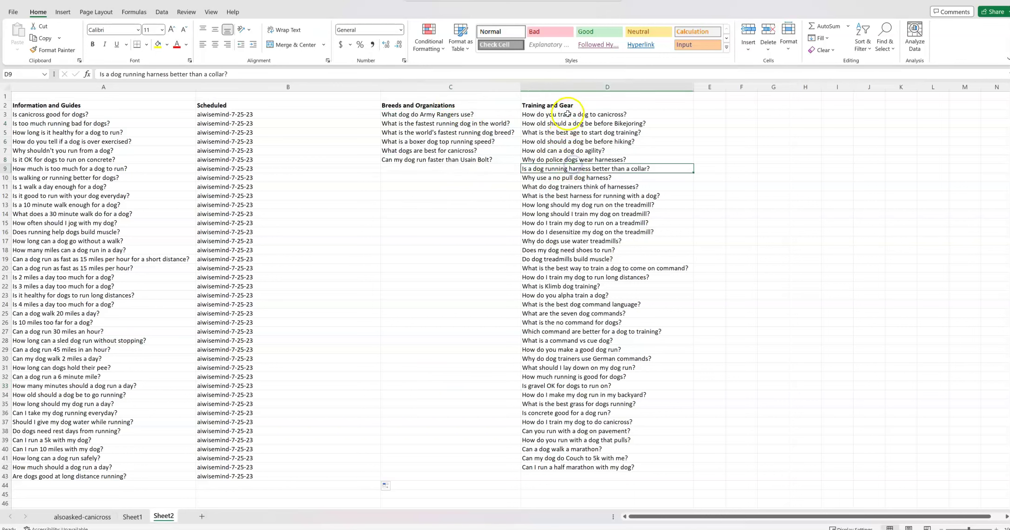
left_click_drag(567, 113, 484, 462)
left_click(536, 290)
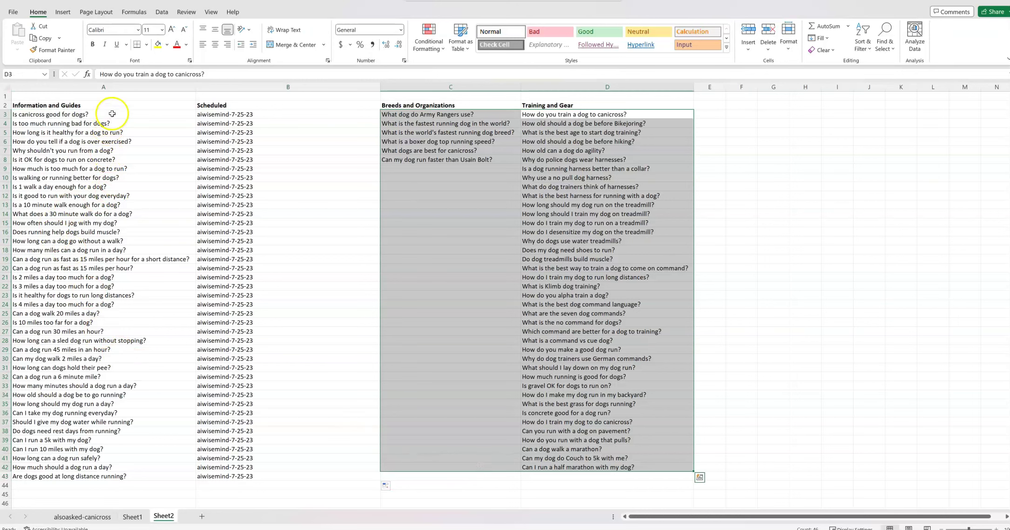
left_click_drag(112, 114, 110, 476)
left_click(578, 359)
left_click(82, 517)
Step: Enter 'aiwisemind 7-25-23' in H3 and fill it down the Scheduled column
left_click(654, 104)
type("aiwisemind")
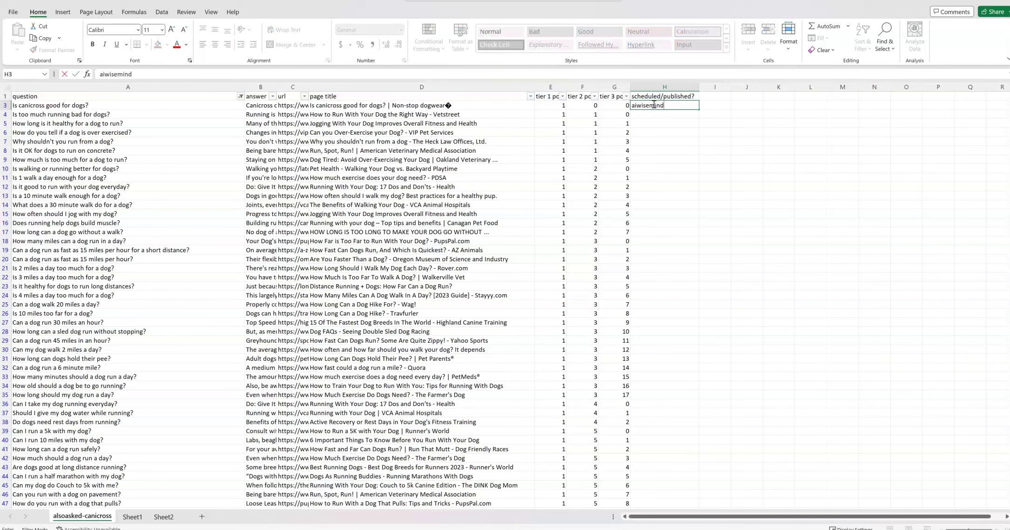
left_click(671, 113)
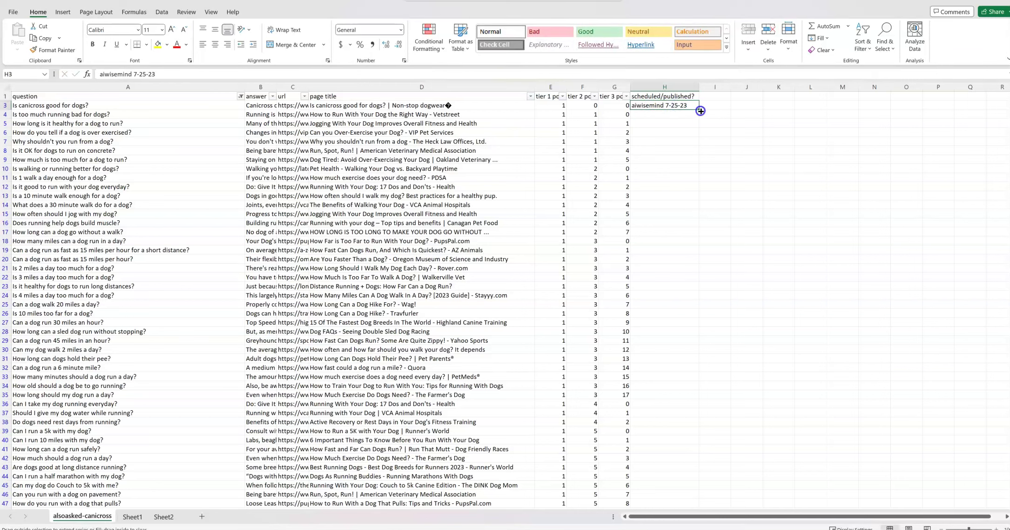
left_click_drag(700, 111, 661, 480)
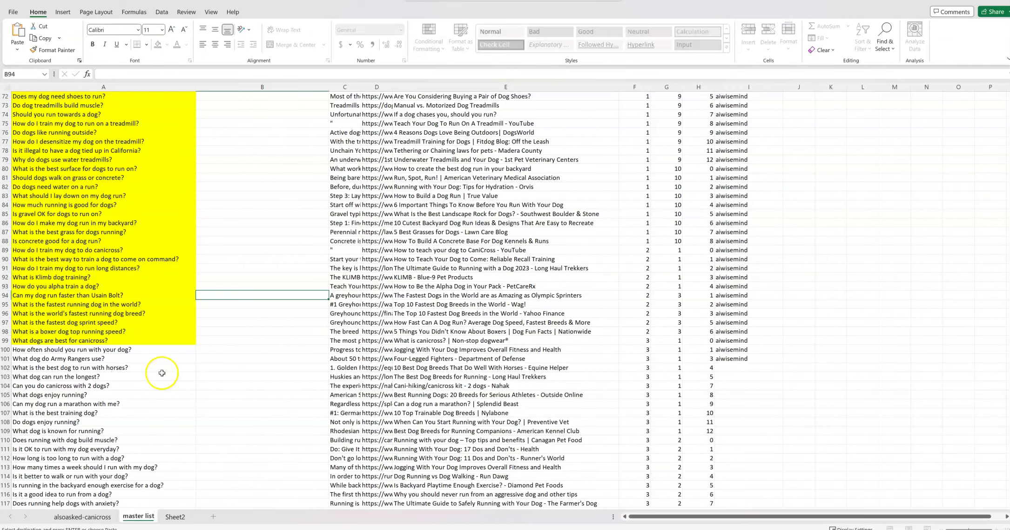
Step: Select row 99, the last highlighted question, then clear the selection and cancel the pending copy
left_click(162, 372)
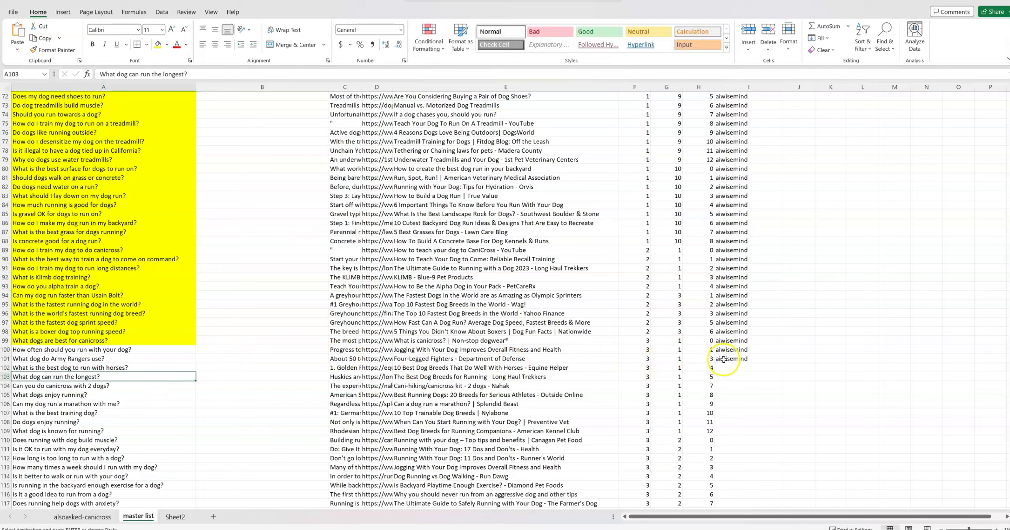
left_click_drag(29, 341, 726, 341)
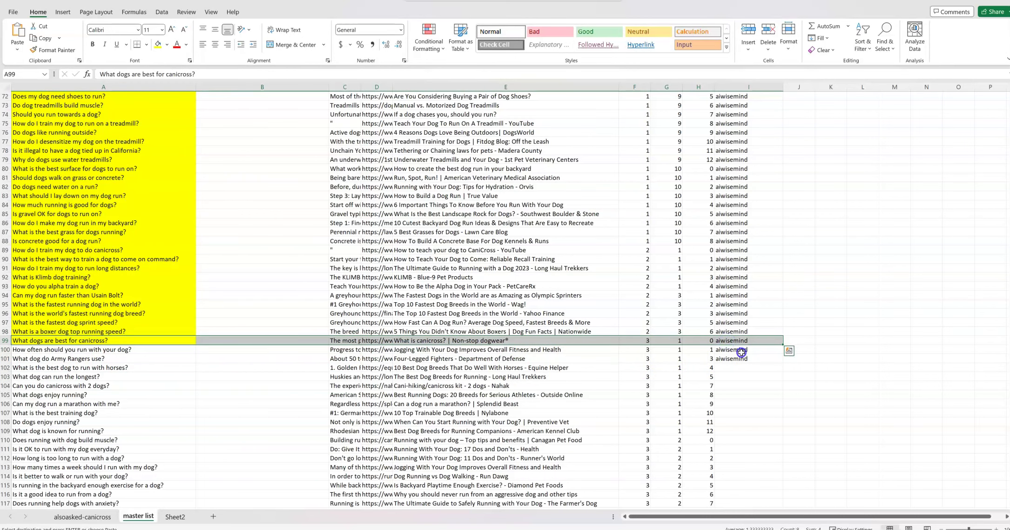
left_click(740, 352)
key("Escape")
scroll(349, 324, "up", 8)
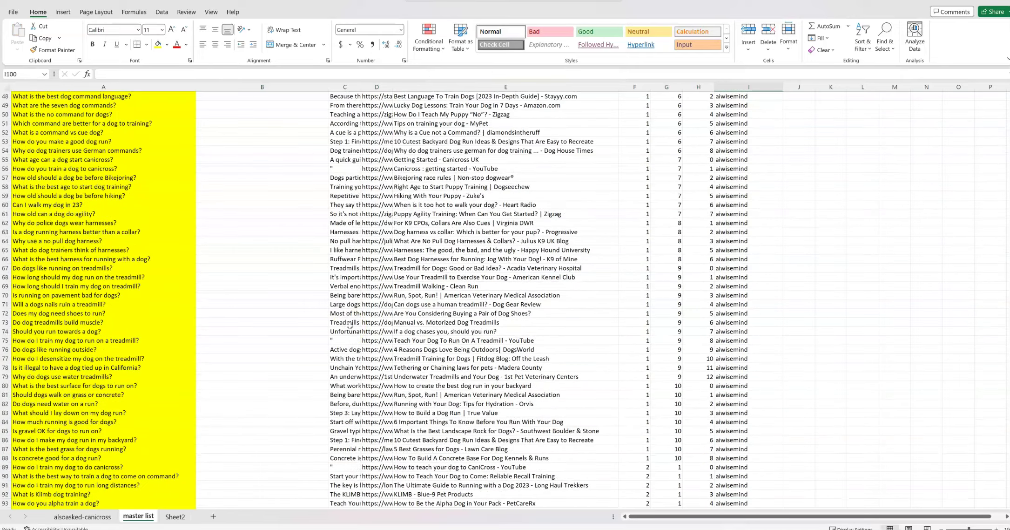
scroll(329, 307, "up", 8)
Step: Review the page titles along the master list, then switch to Sheet2
left_click(443, 307)
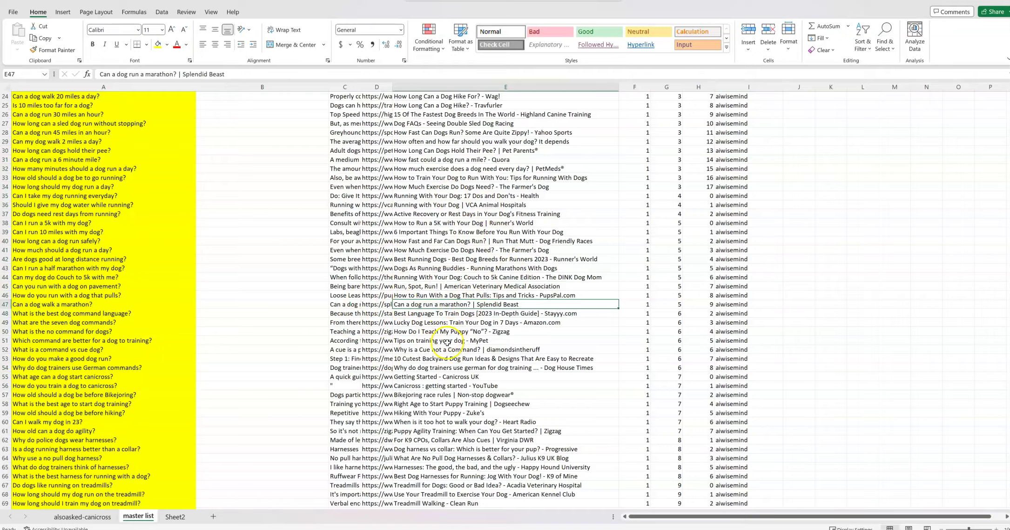
scroll(444, 325, "down", 16)
scroll(445, 339, "down", 5)
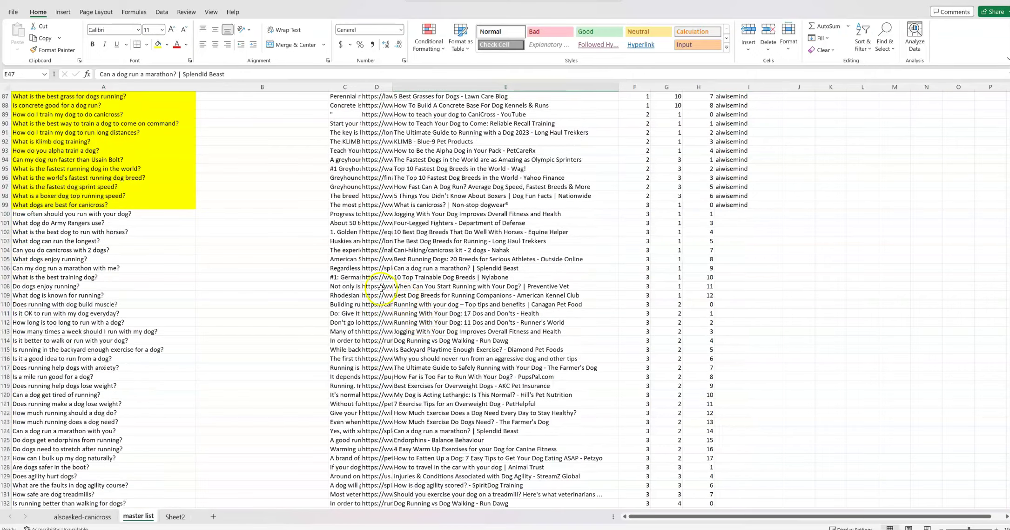
scroll(376, 285, "up", 3)
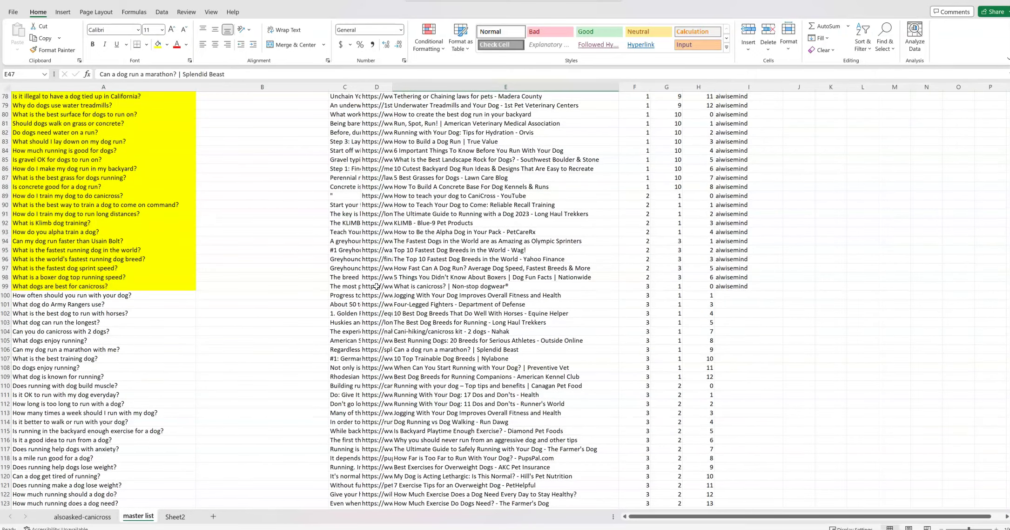
scroll(361, 289, "up", 20)
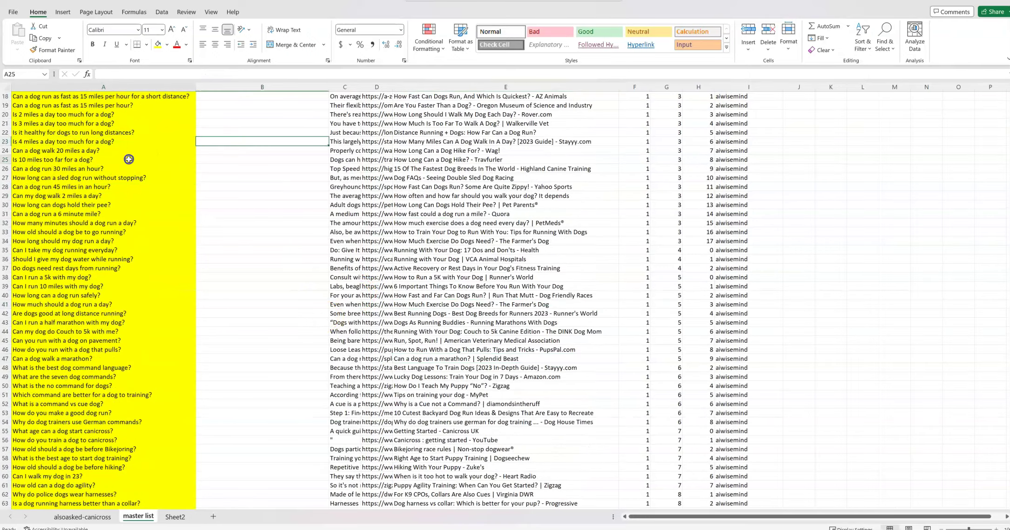
left_click(244, 151)
scroll(248, 333, "down", 6)
scroll(251, 307, "down", 4)
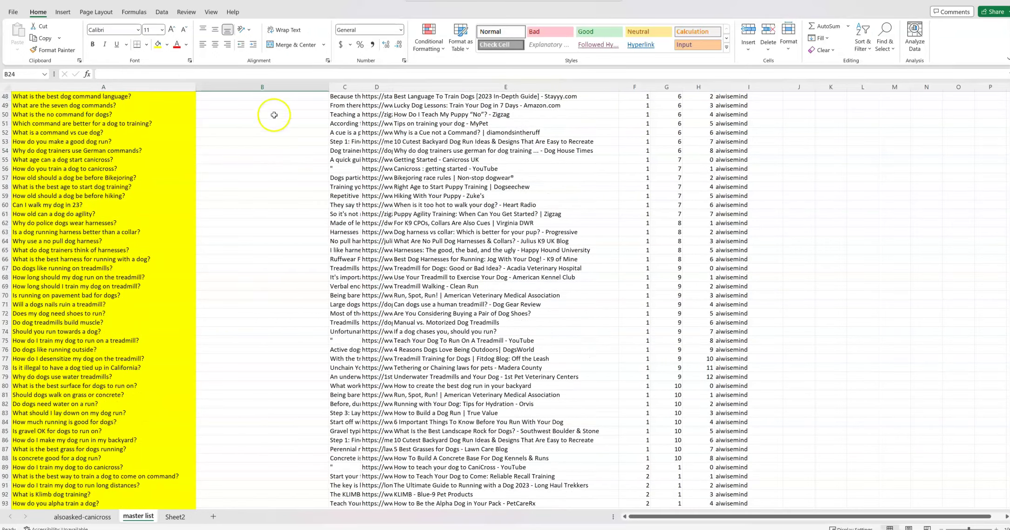
left_click_drag(270, 115, 263, 474)
scroll(416, 428, "down", 1)
scroll(417, 428, "down", 7)
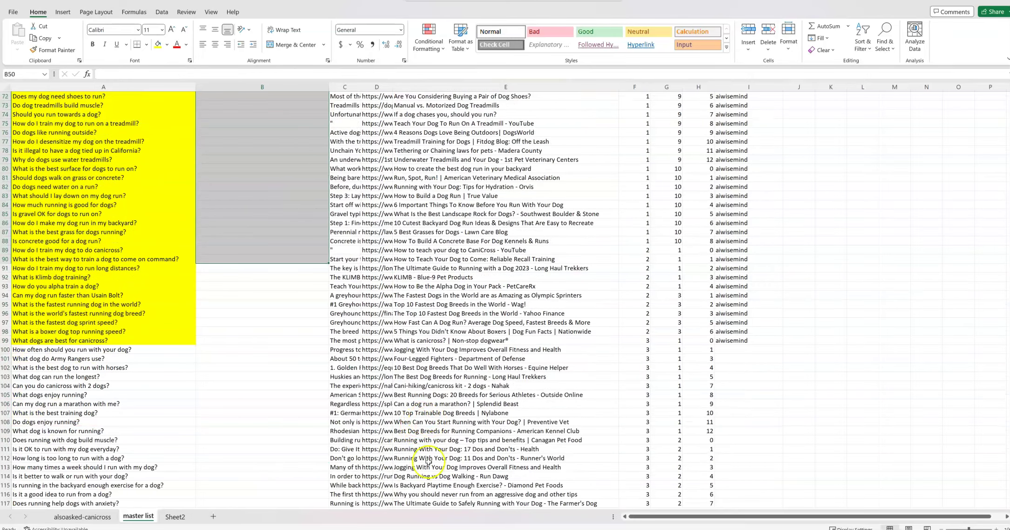
left_click(195, 516)
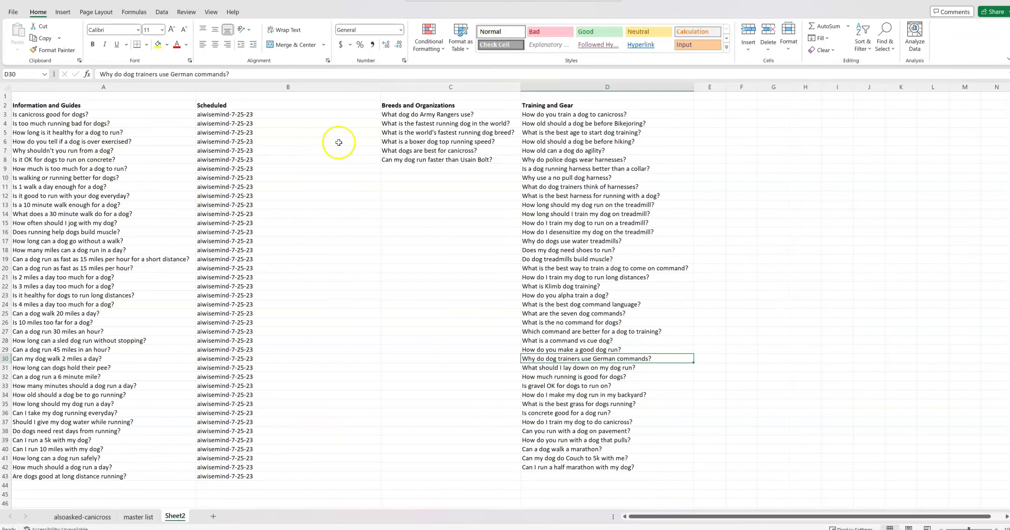
Step: Review the remaining master-list questions down to rows 235–236, then return to the AIWiseMind campaigns list
left_click(137, 517)
scroll(268, 475, "down", 5)
scroll(268, 418, "down", 3)
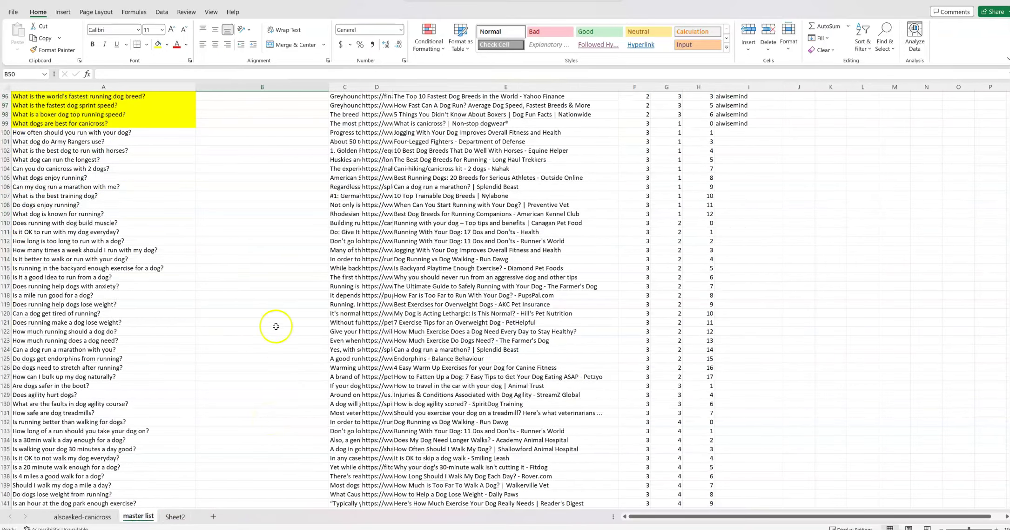
left_click_drag(149, 132, 163, 477)
scroll(164, 483, "down", 13)
scroll(164, 483, "down", 9)
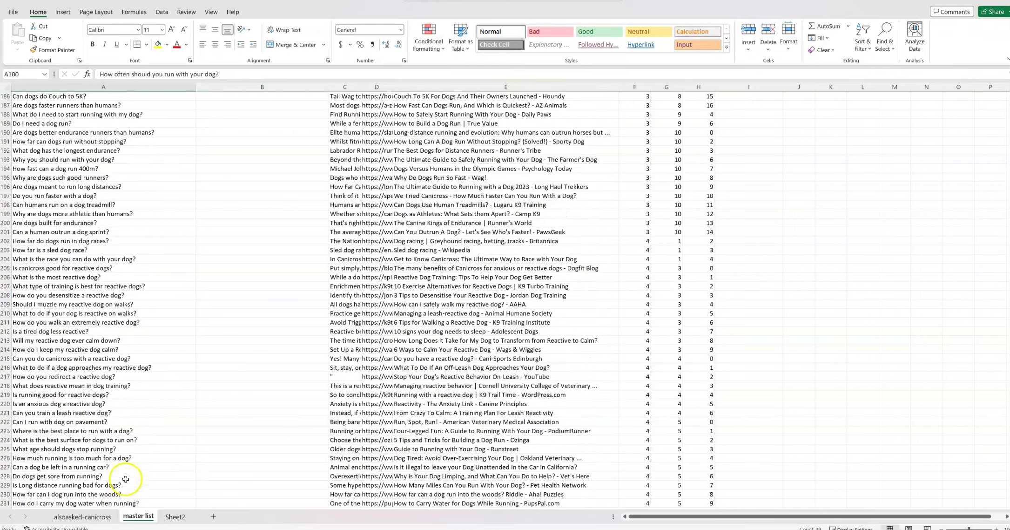
left_click_drag(117, 467, 148, 107)
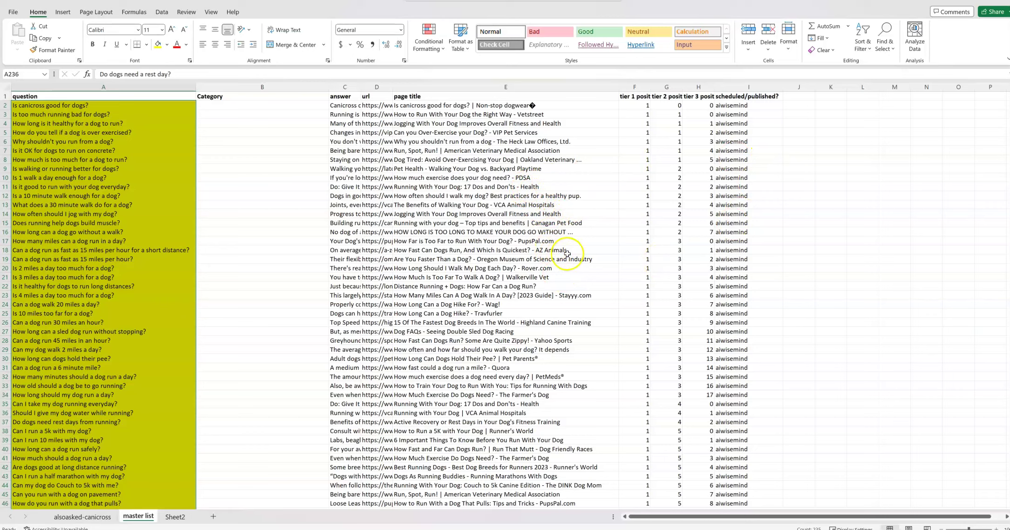
key("alt+Tab")
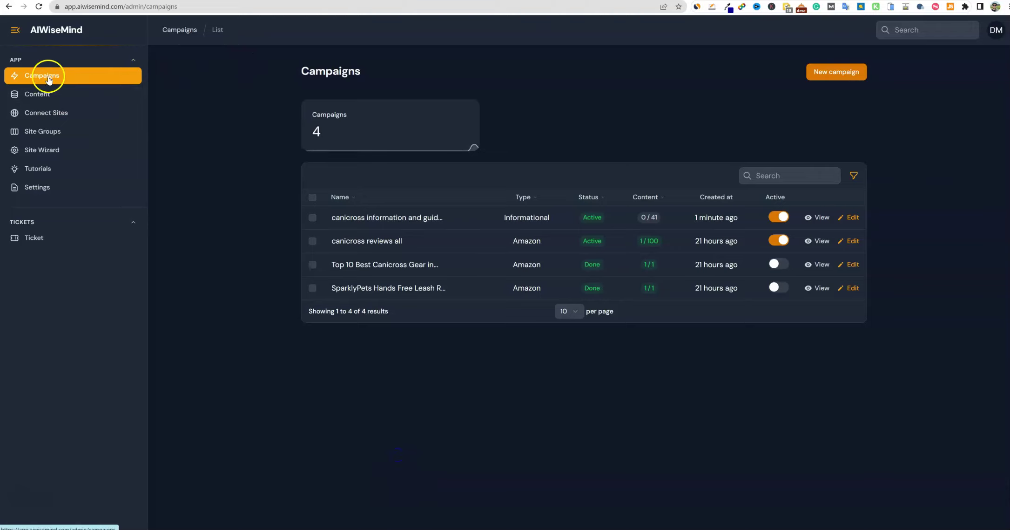
Step: Start a new campaign and look over its empty Keywords/Urls and Context fields, defaulting to Informational Post
left_click(823, 72)
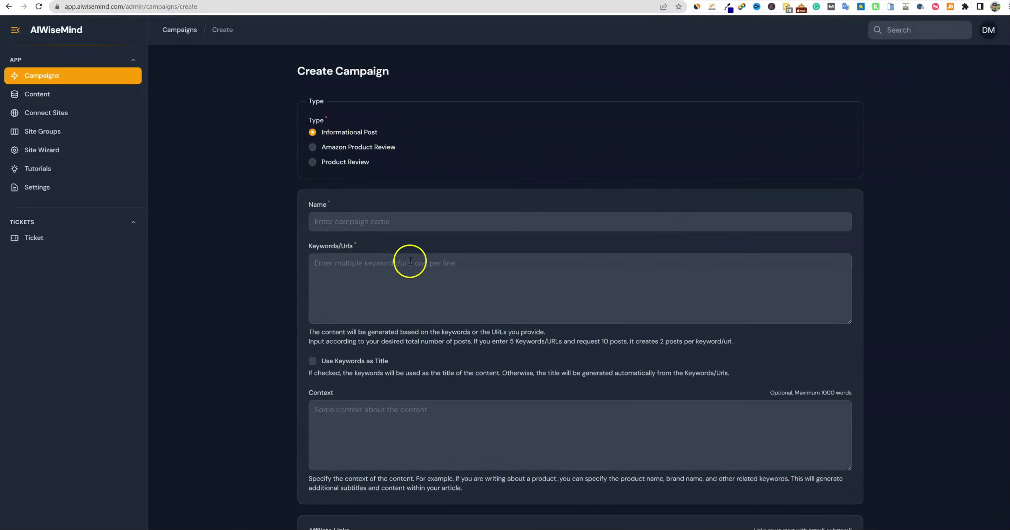
left_click(330, 262)
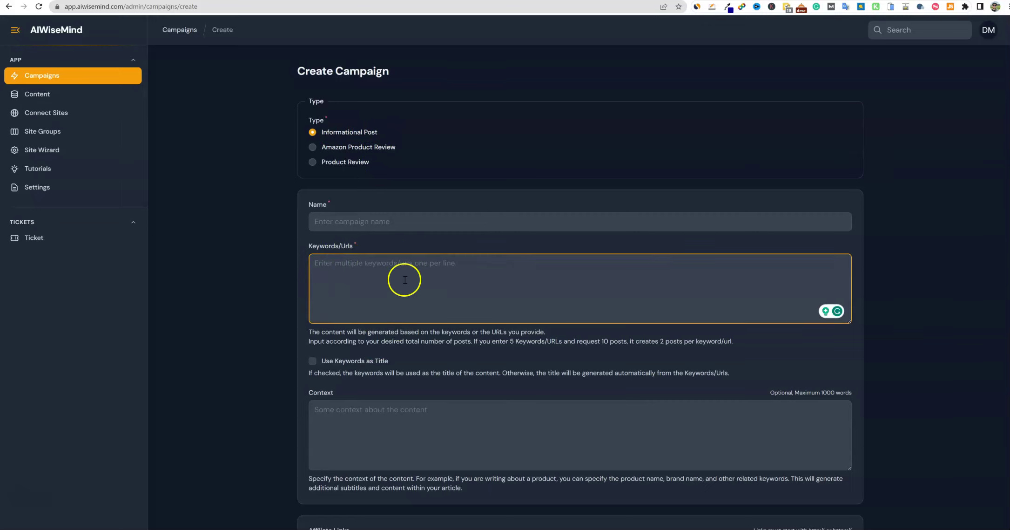
scroll(419, 372, "down", 2)
left_click(359, 332)
scroll(405, 408, "down", 1)
scroll(406, 404, "up", 2)
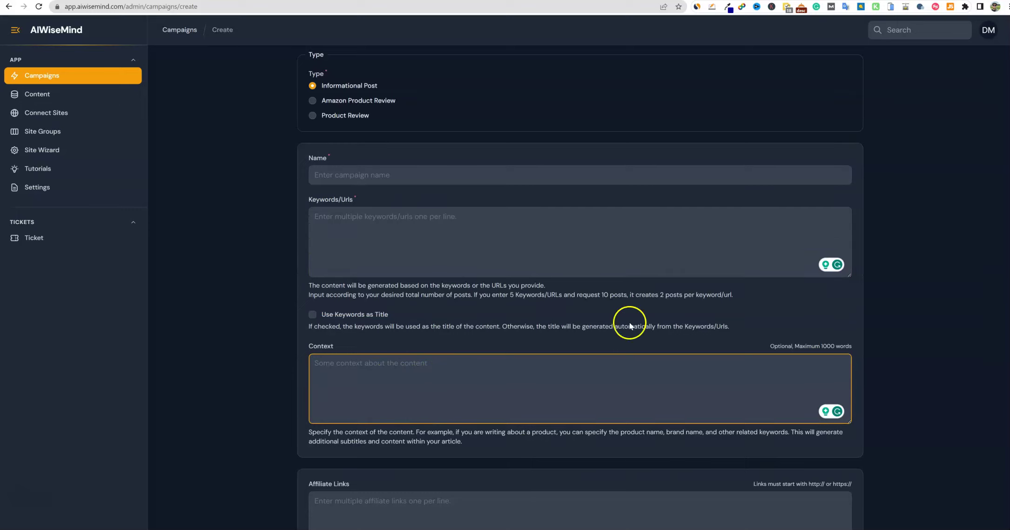
scroll(512, 349, "down", 12)
scroll(512, 350, "down", 5)
scroll(512, 350, "up", 10)
scroll(513, 344, "up", 10)
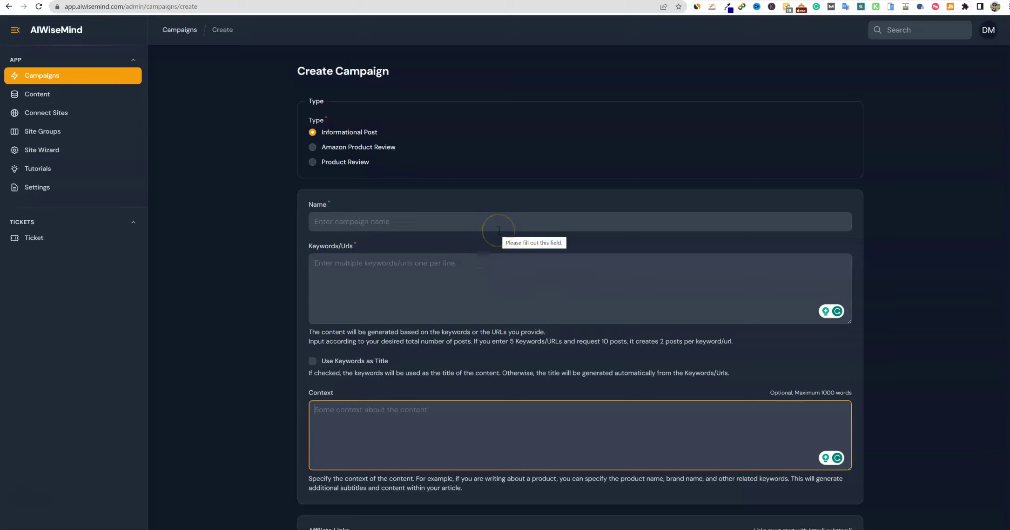
left_click(345, 134)
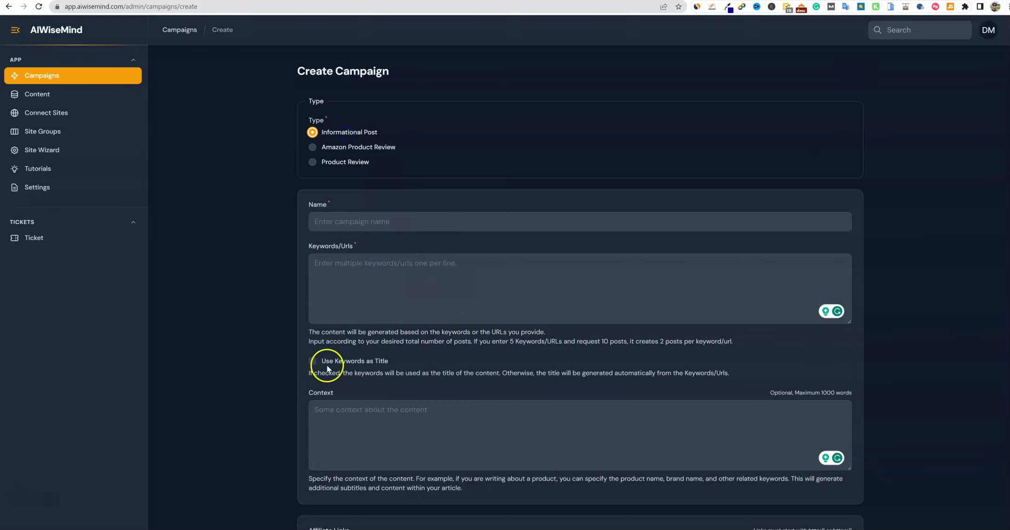
left_click(340, 284)
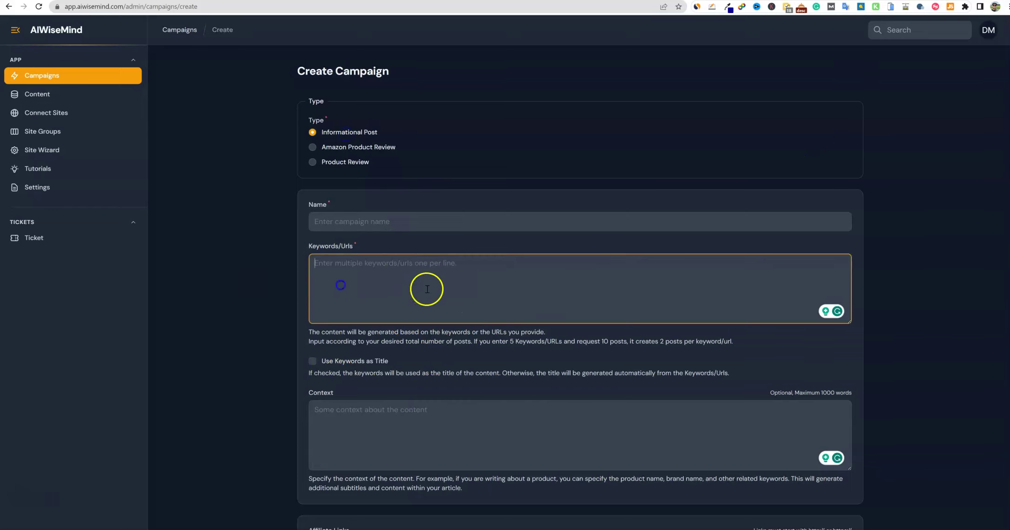
left_click(836, 243)
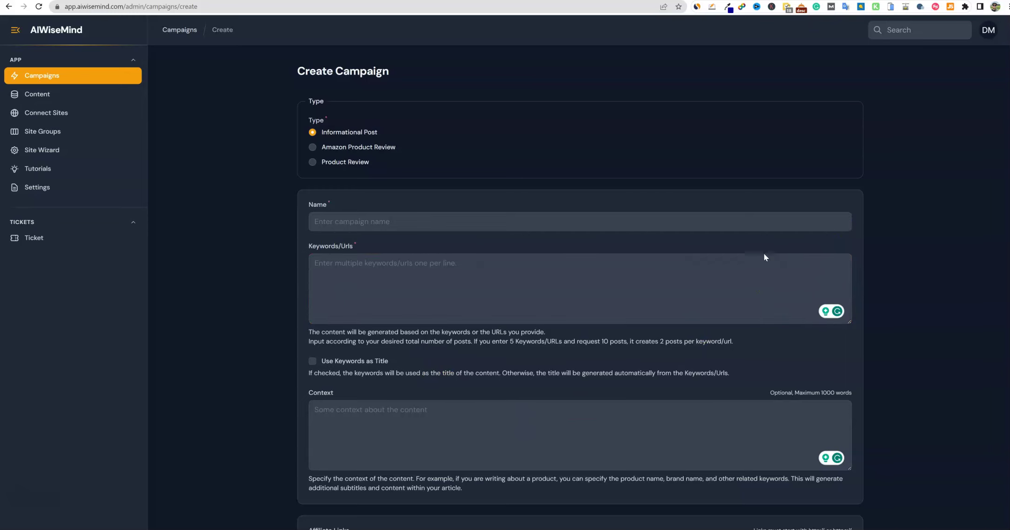